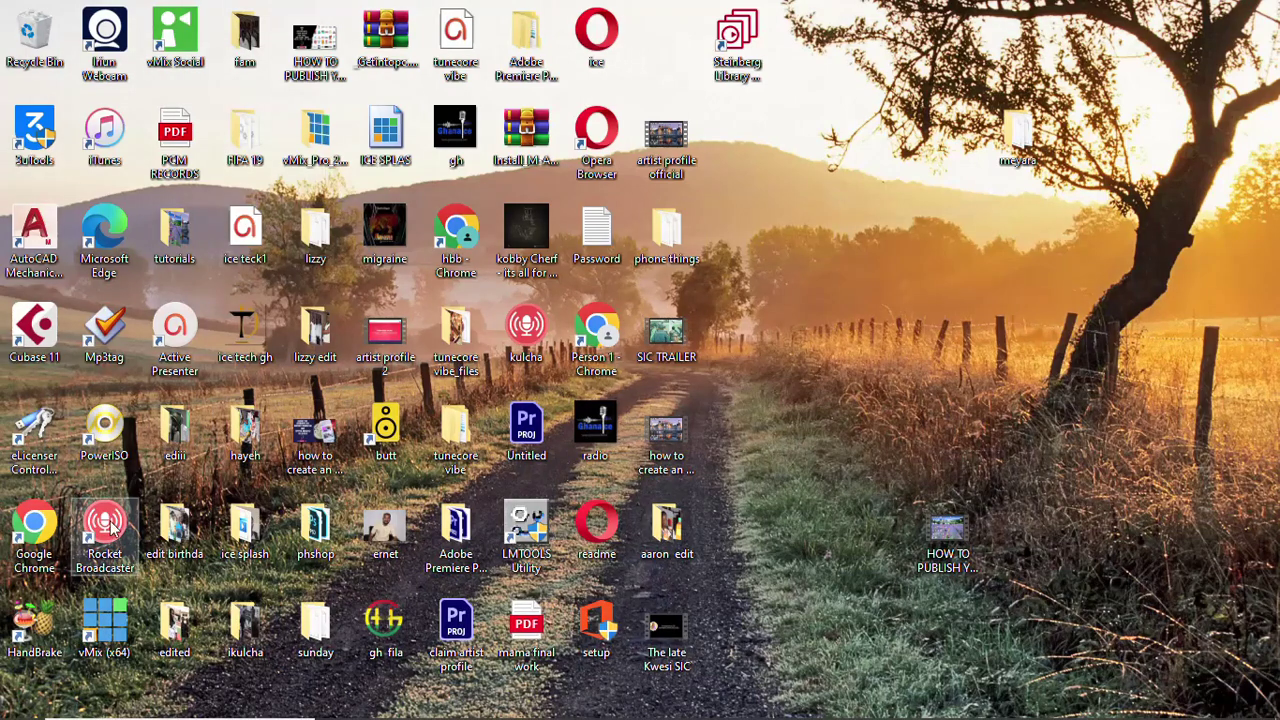
Step: Launch Google Chrome from its desktop icon
double_click(34, 525)
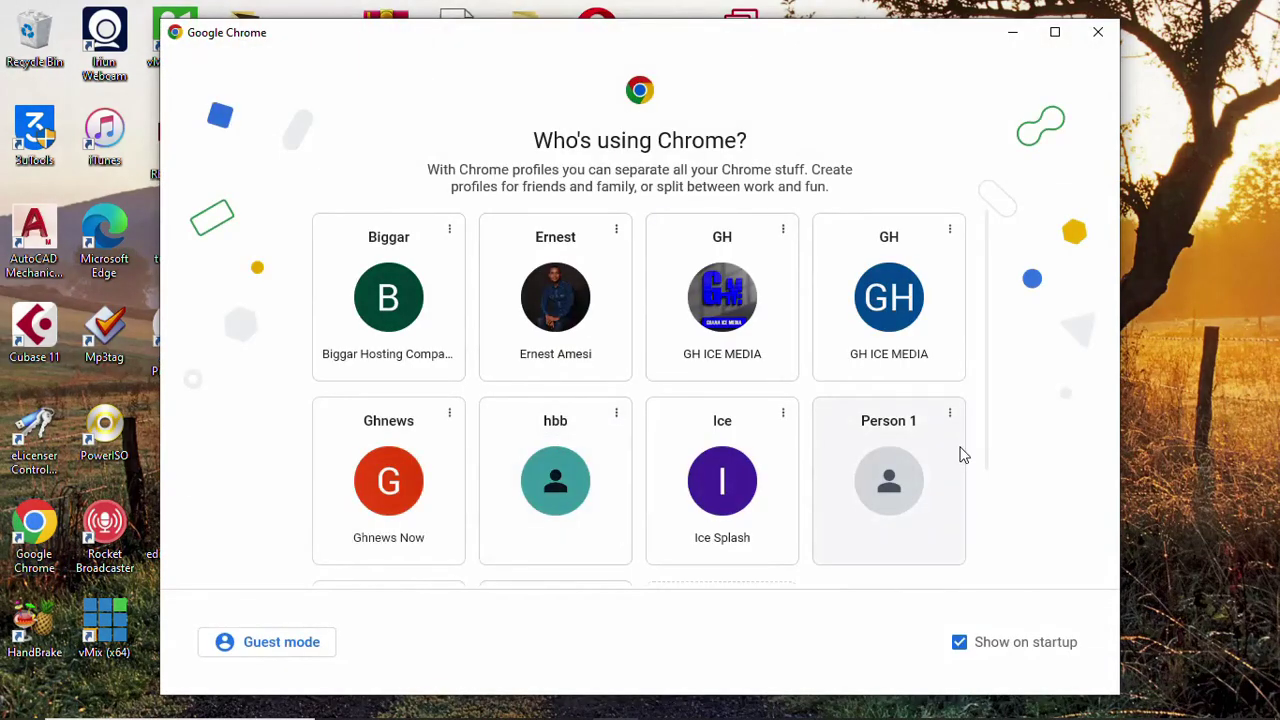
Step: Open Chrome under the second profile and load artists.spotify.com/en/claim
left_click(905, 298)
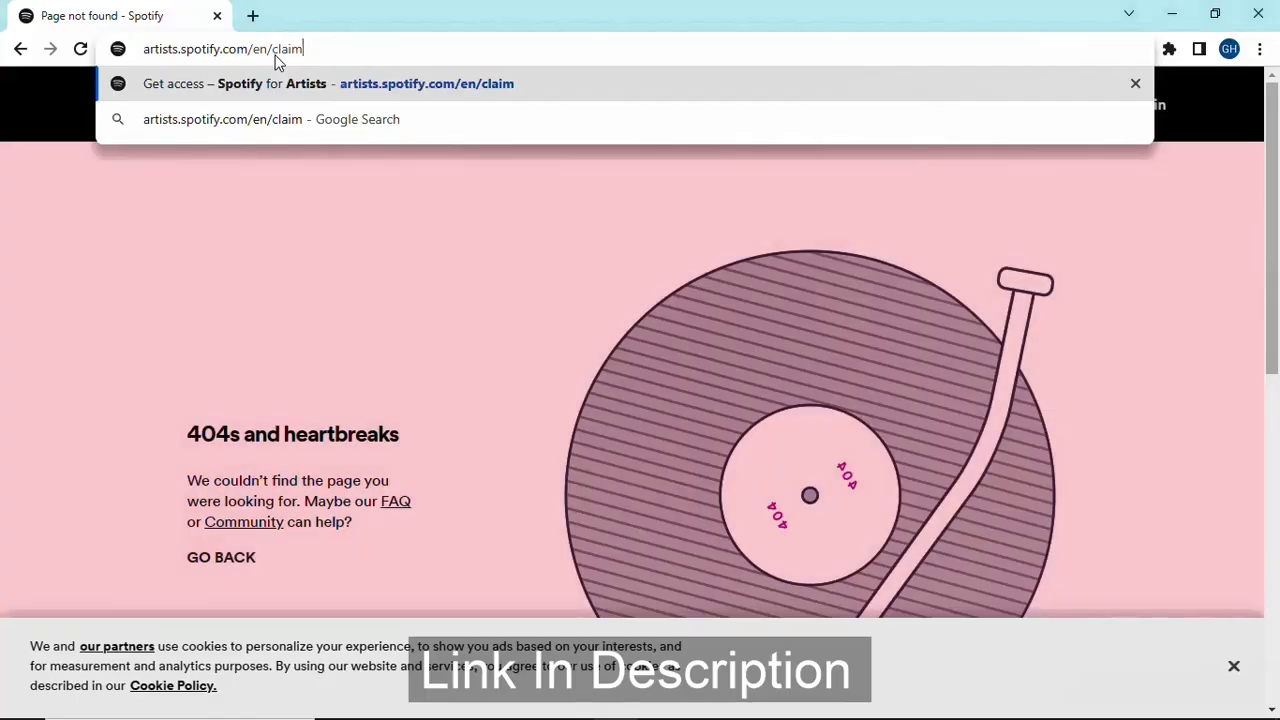
key("Return")
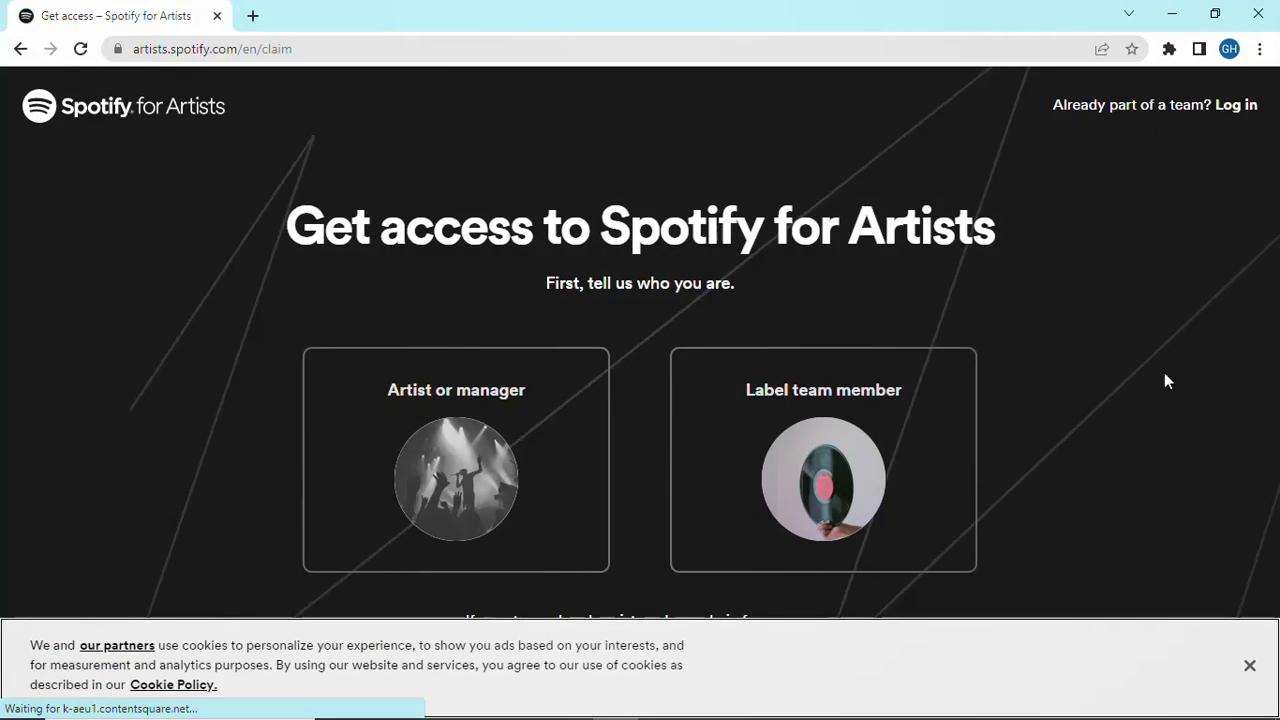
Step: Dismiss the cookie notice and go to the Spotify login page
left_click(1260, 660)
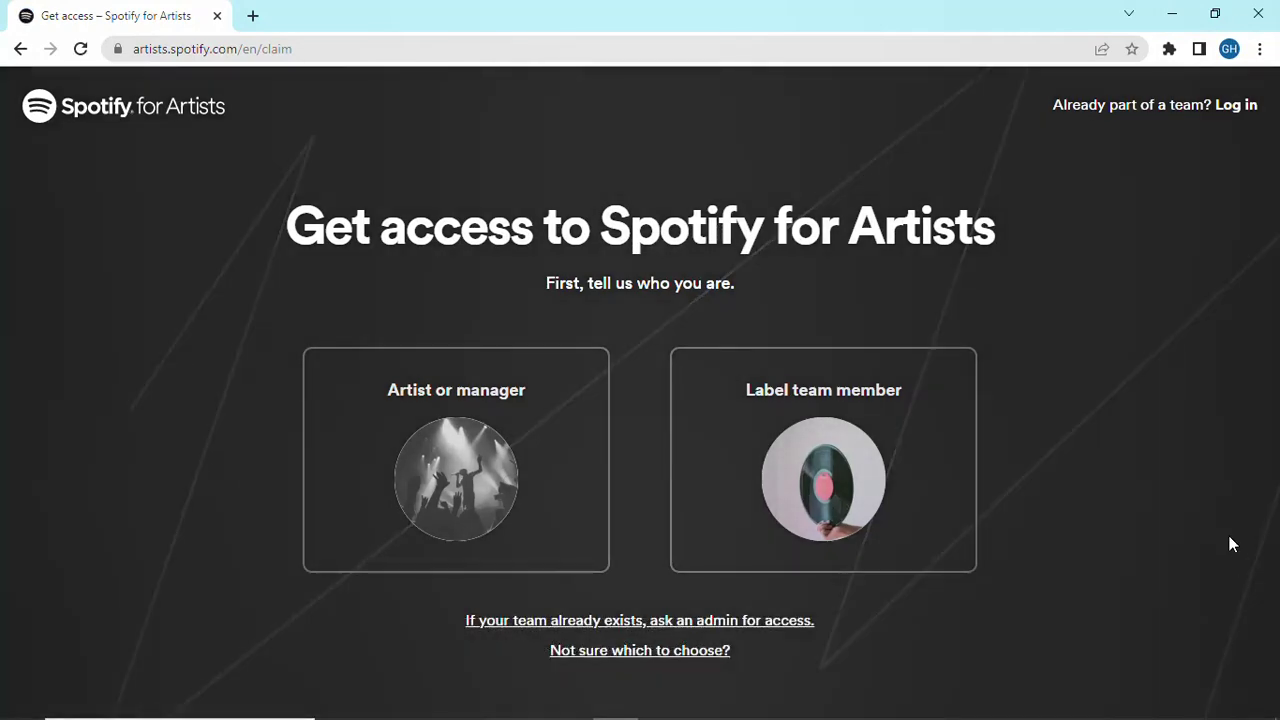
left_click(1236, 106)
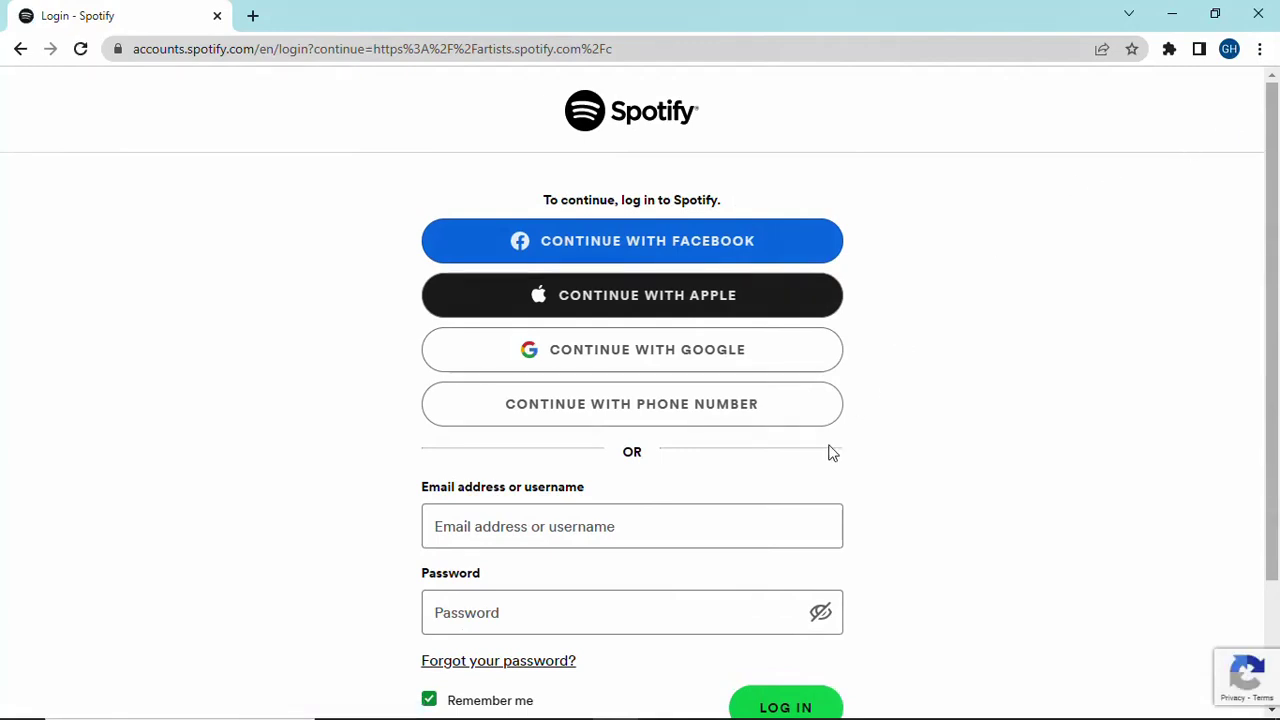
scroll(829, 453, "down", 2)
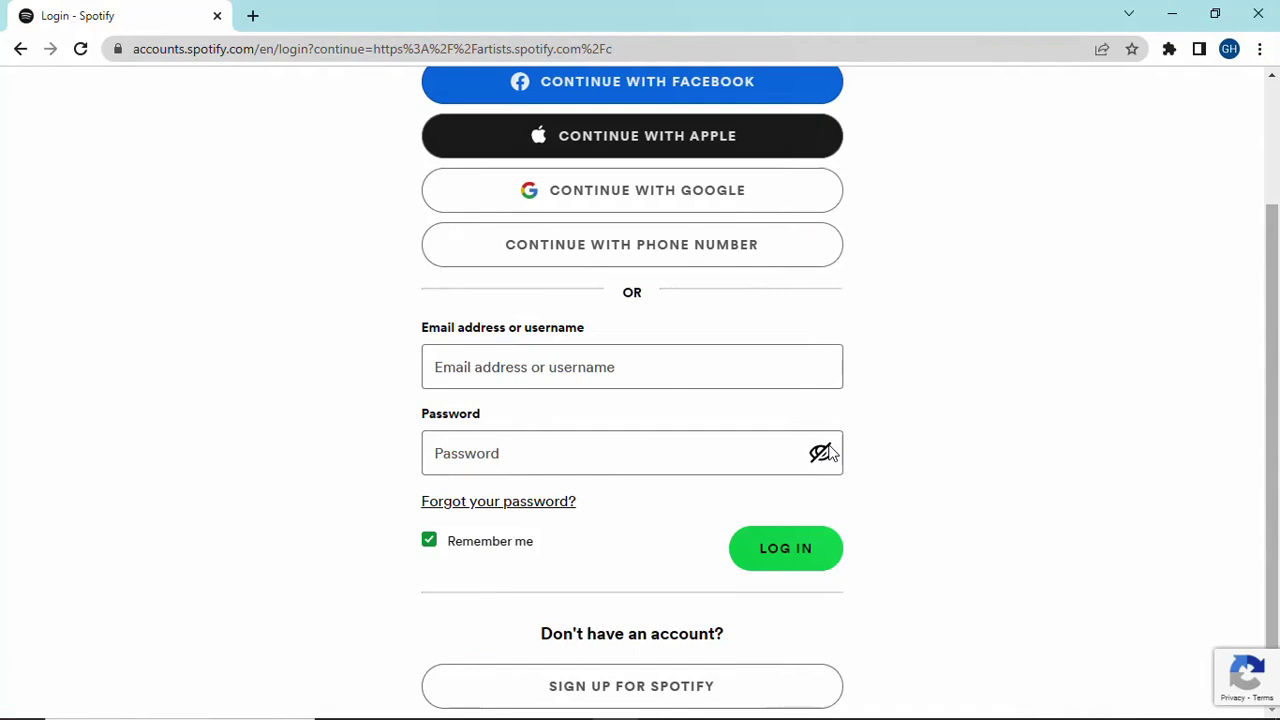
scroll(829, 453, "up", 2)
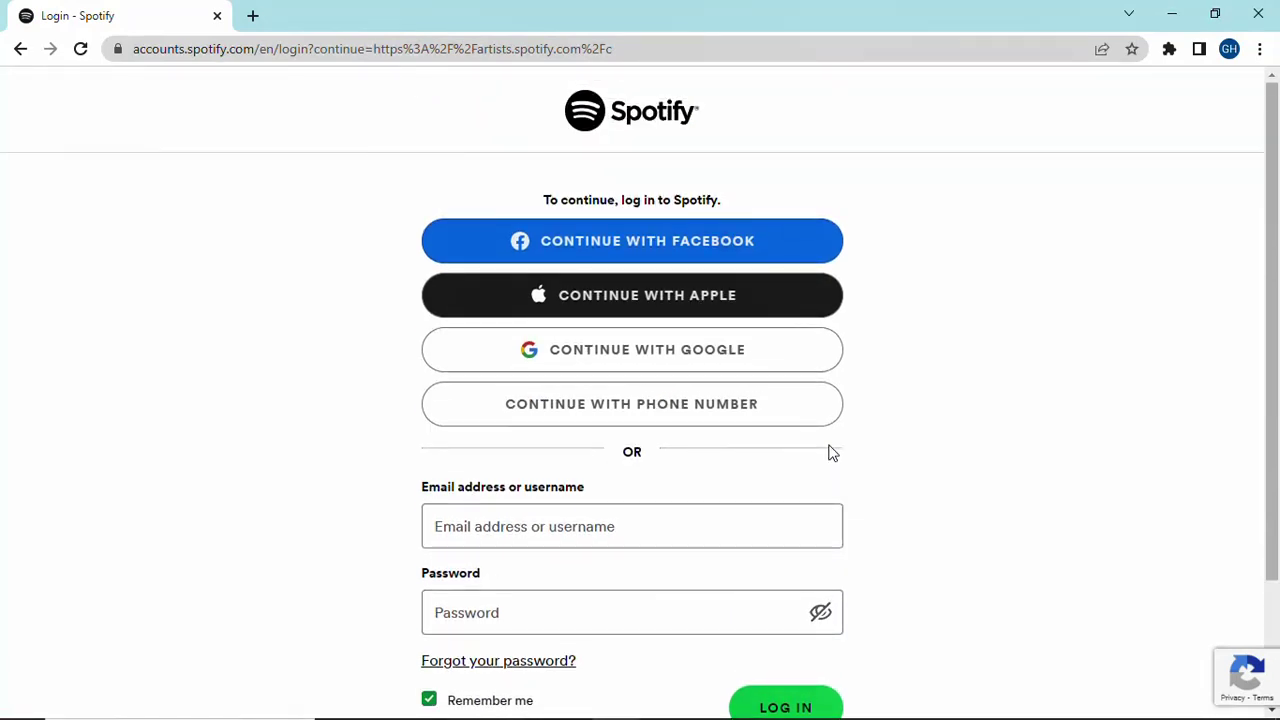
scroll(829, 453, "down", 2)
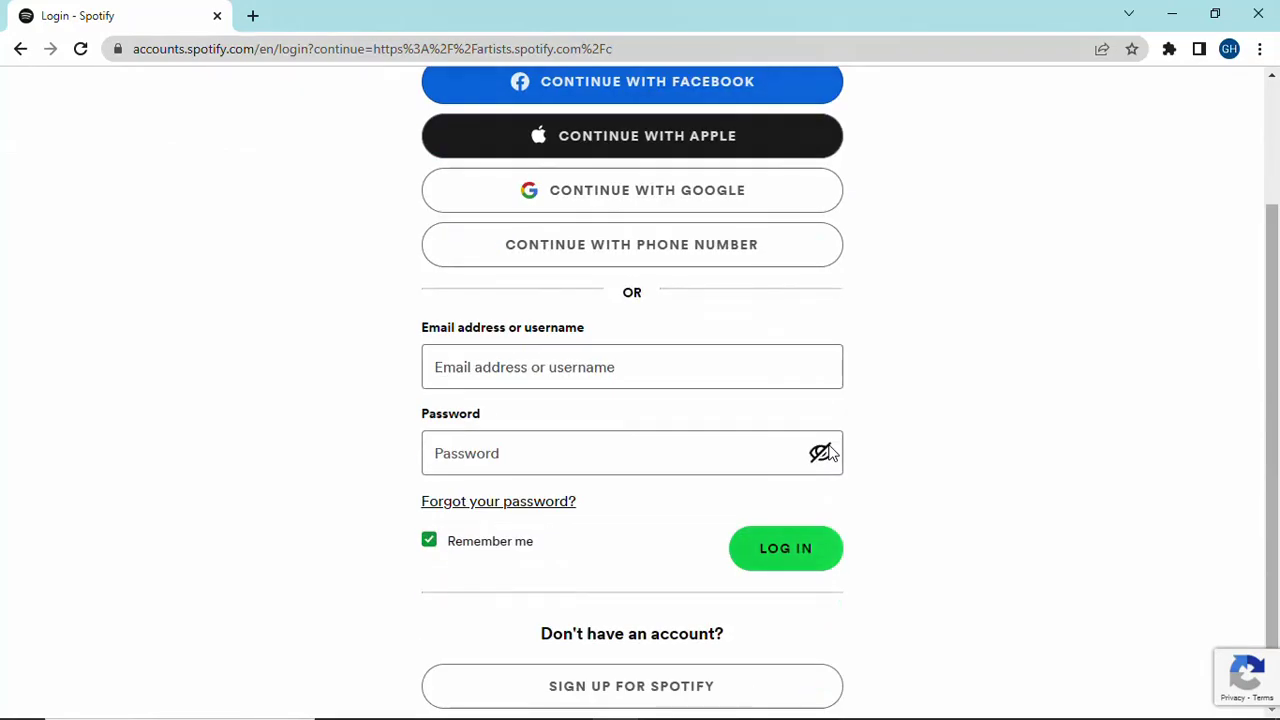
Step: Open the sign-up form, fill both email fields with the saved address, and enter the account password
left_click(603, 680)
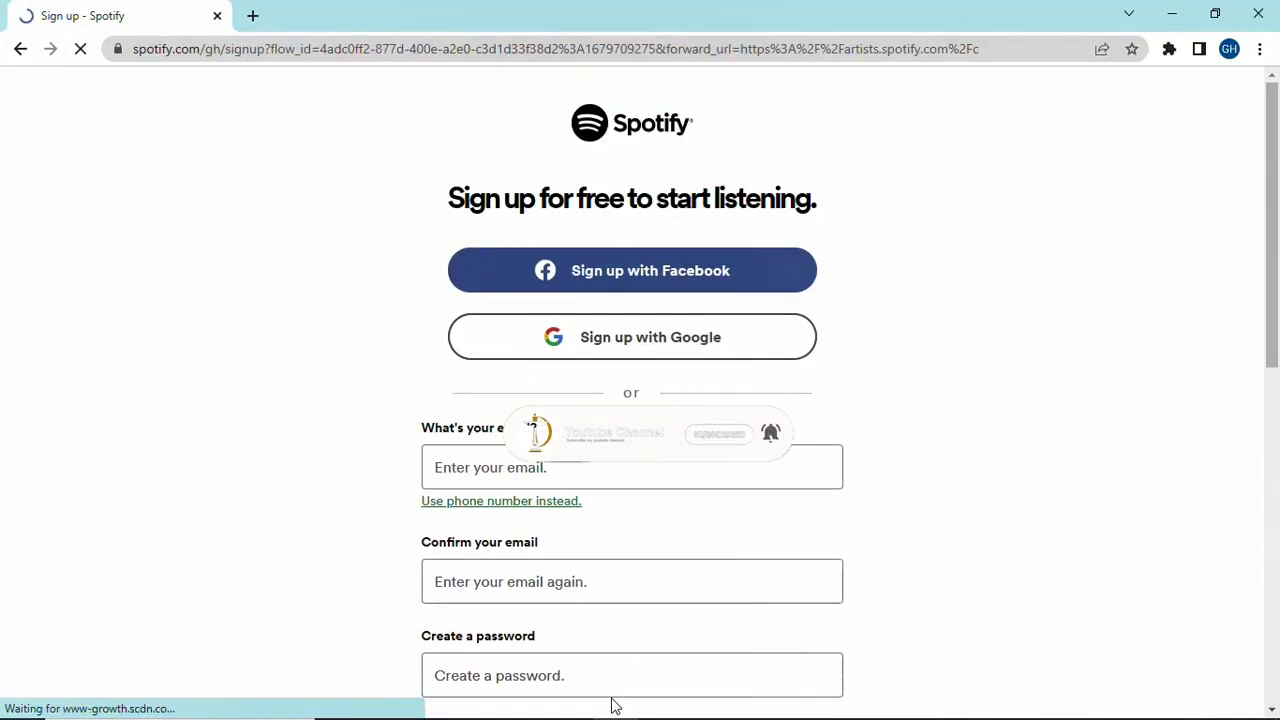
left_click(655, 469)
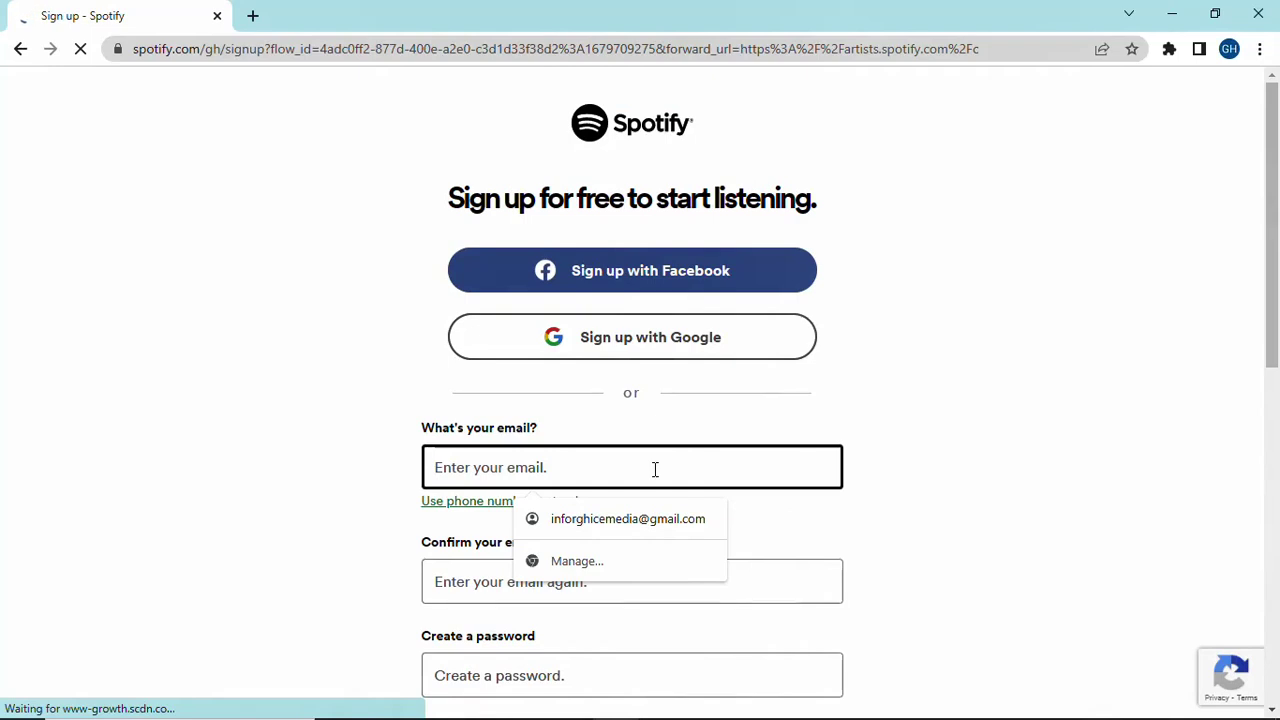
left_click(615, 525)
scroll(615, 525, "down", 2)
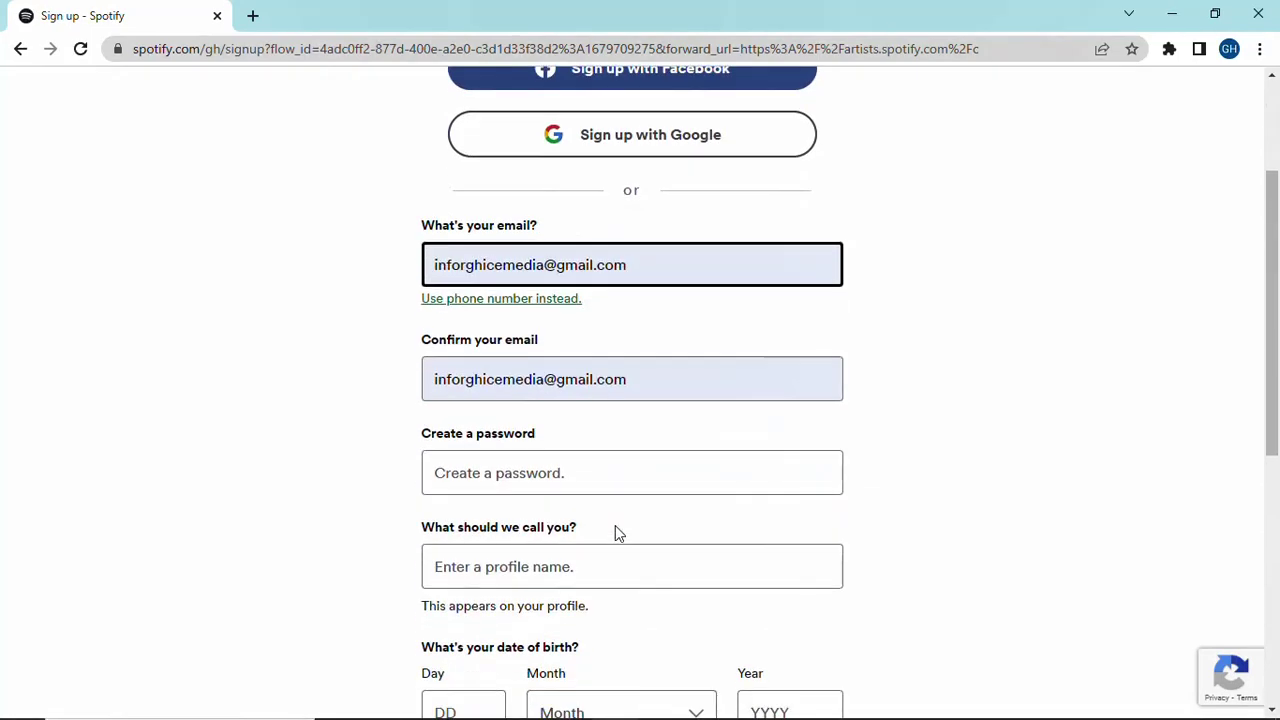
left_click(638, 478)
type("*****")
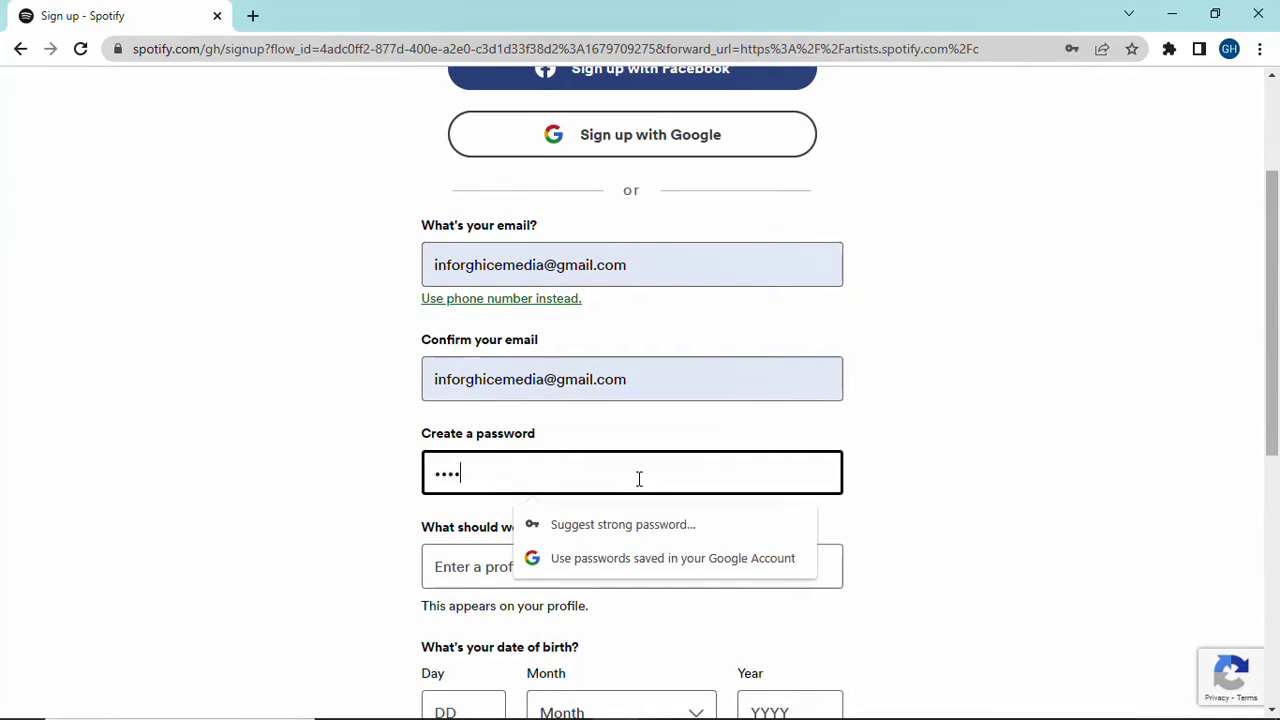
type("****")
Step: Enter the profile name, correcting the mistakenly typed text
left_click(491, 564)
type("atta.02")
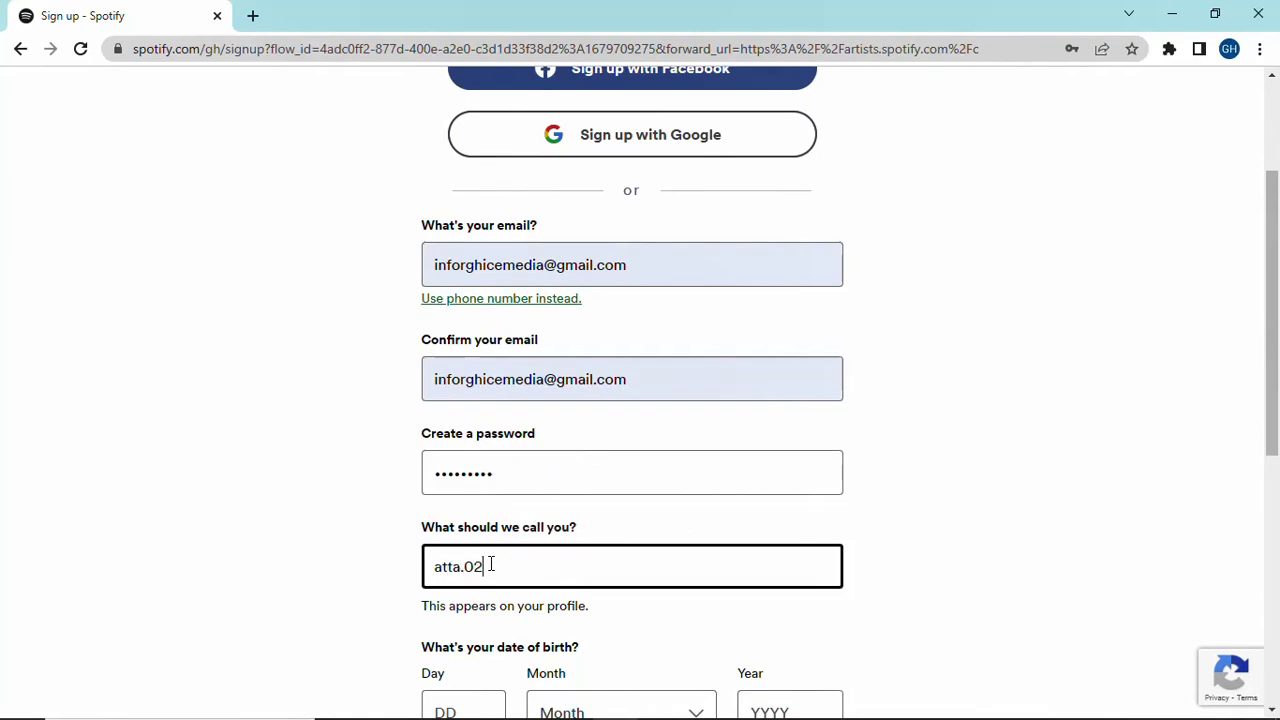
key("BackSpace")
key("BackSpace")
key("BackSpace")
key("BackSpace")
key("BackSpace")
key("BackSpace")
key("BackSpace")
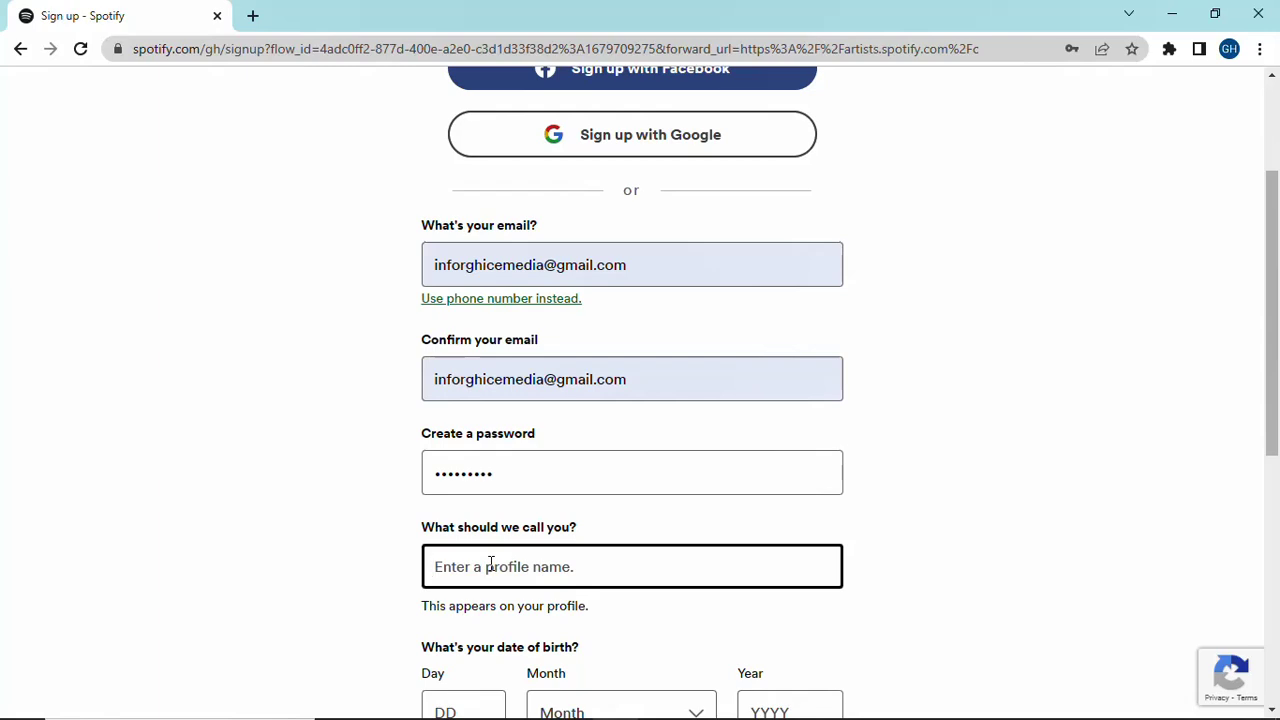
type("Official Majesty")
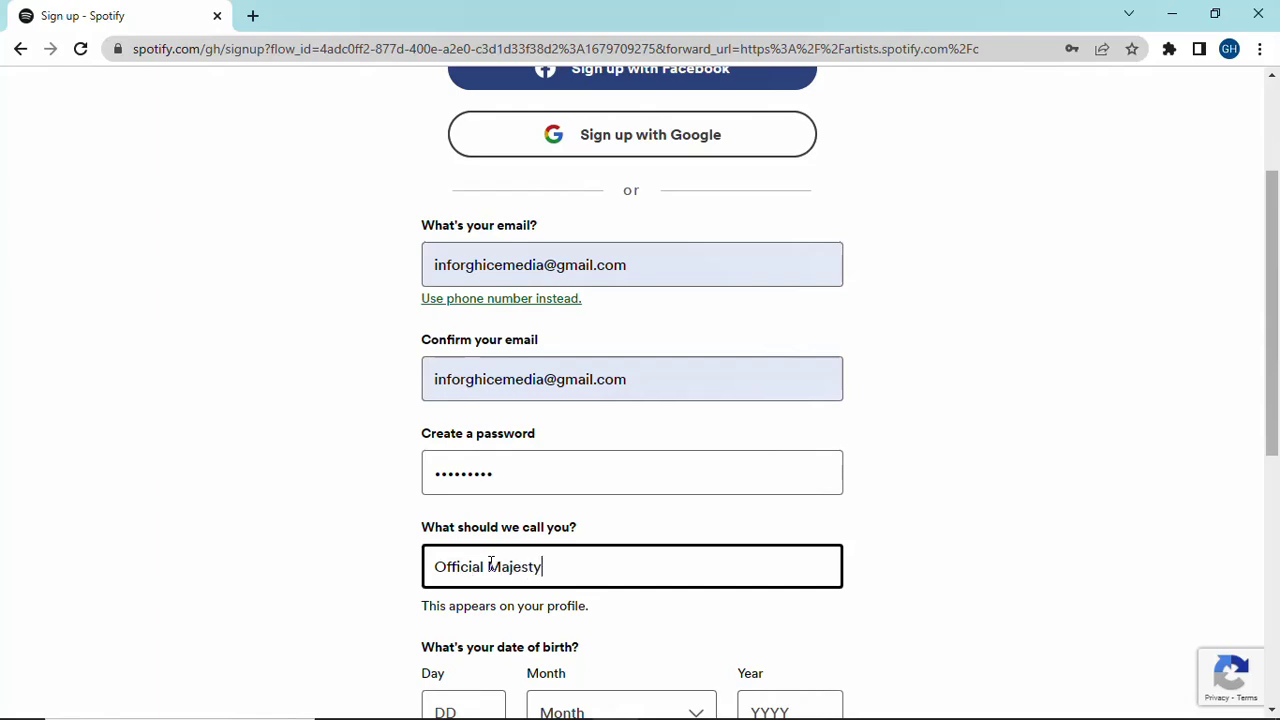
scroll(490, 563, "down", 2)
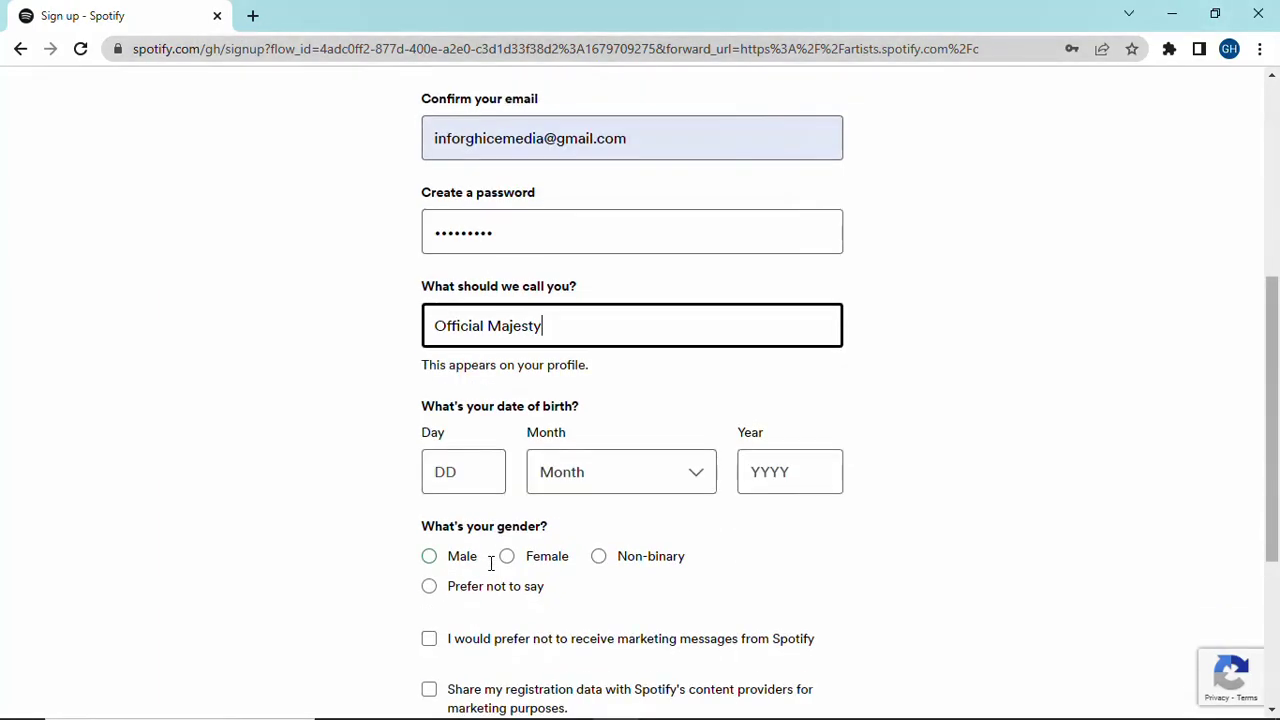
left_click(471, 490)
type("16")
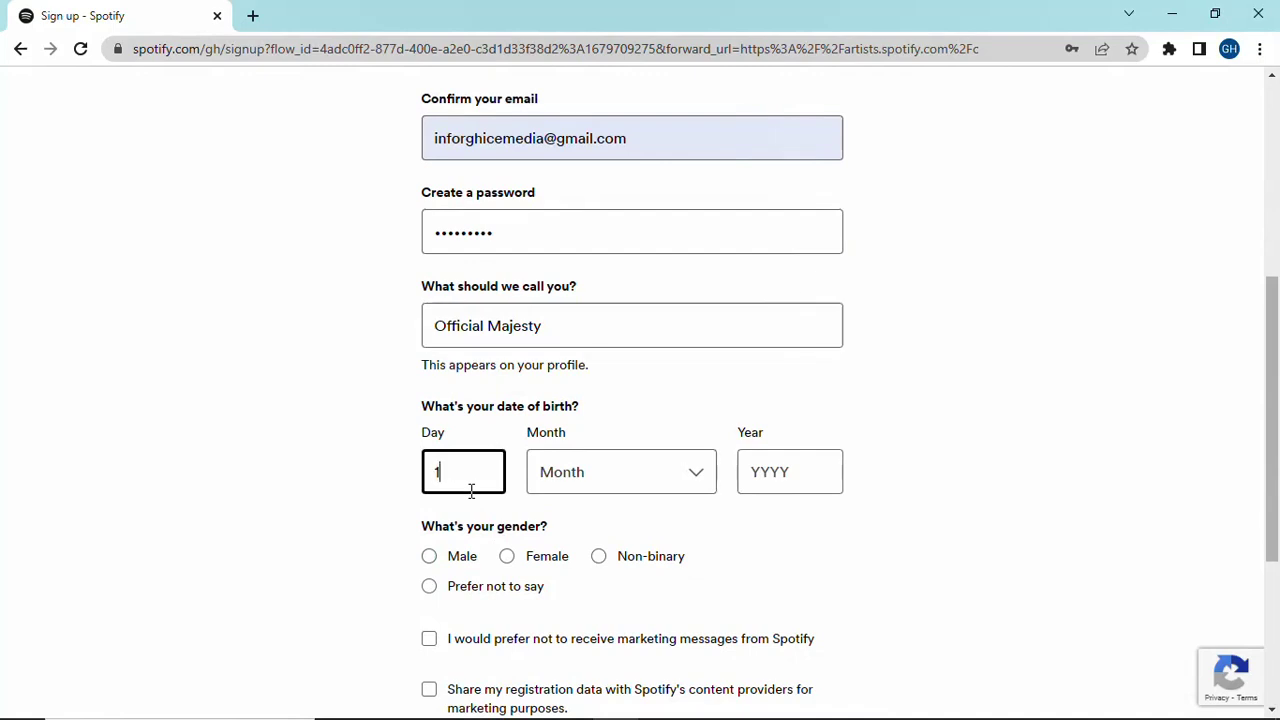
left_click(613, 481)
left_click(598, 416)
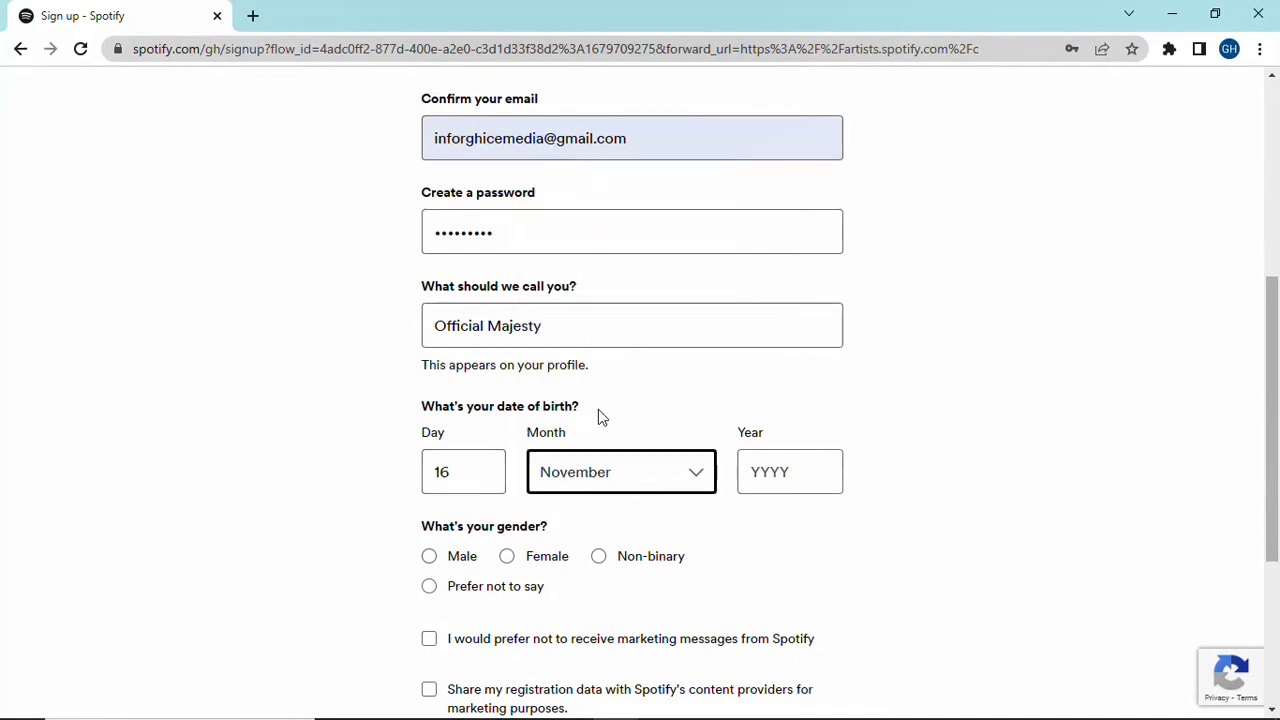
left_click(741, 469)
type("1999")
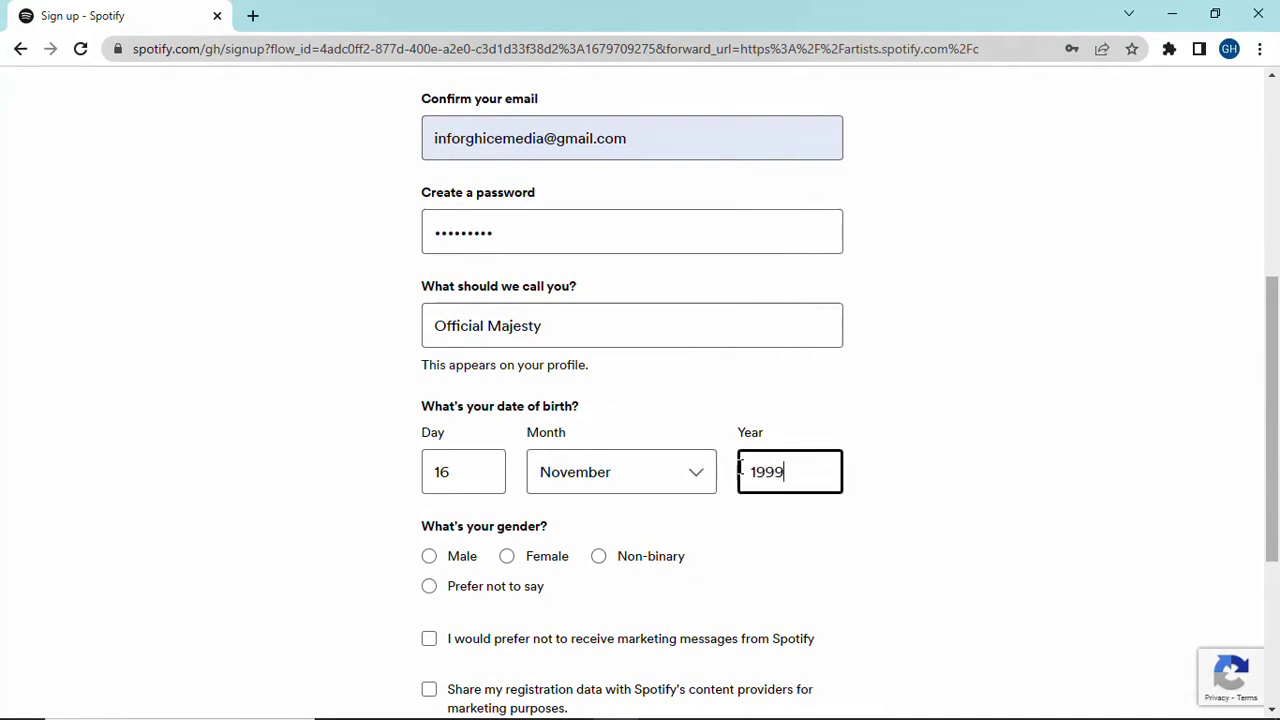
left_click(431, 563)
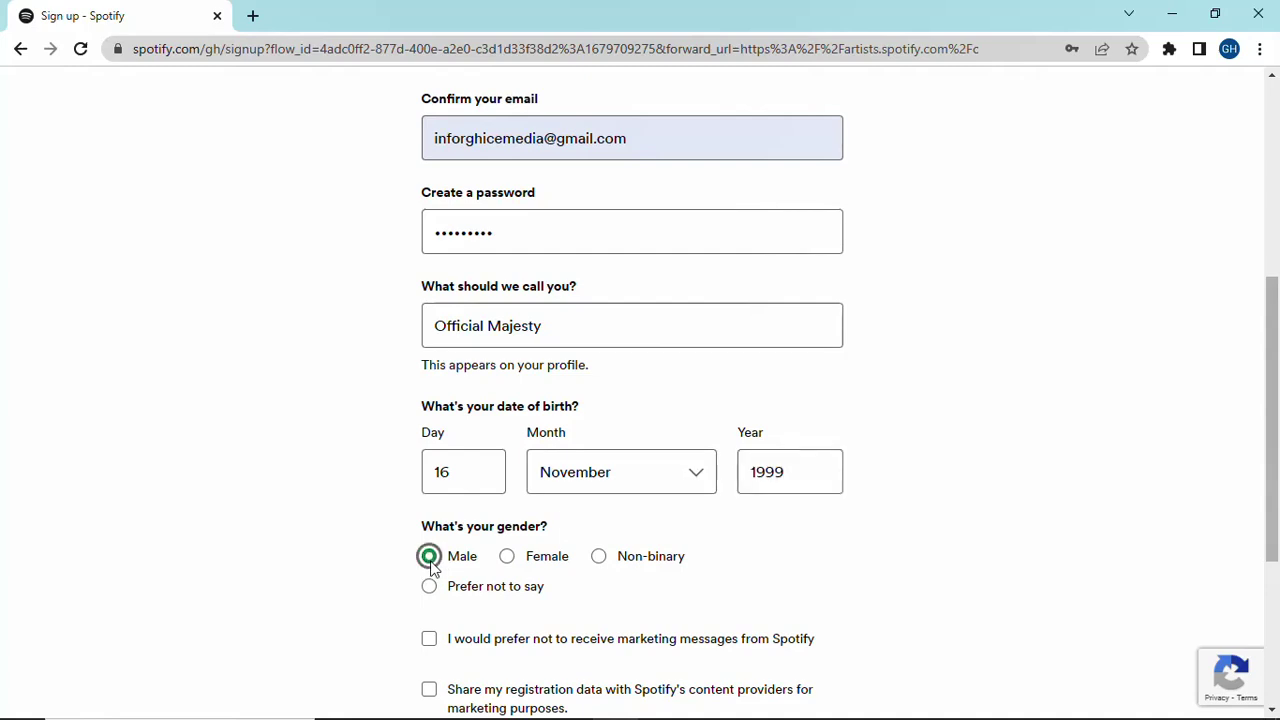
Step: Check the data-sharing and marketing opt-out boxes, then submit the sign-up form
scroll(431, 563, "down", 2)
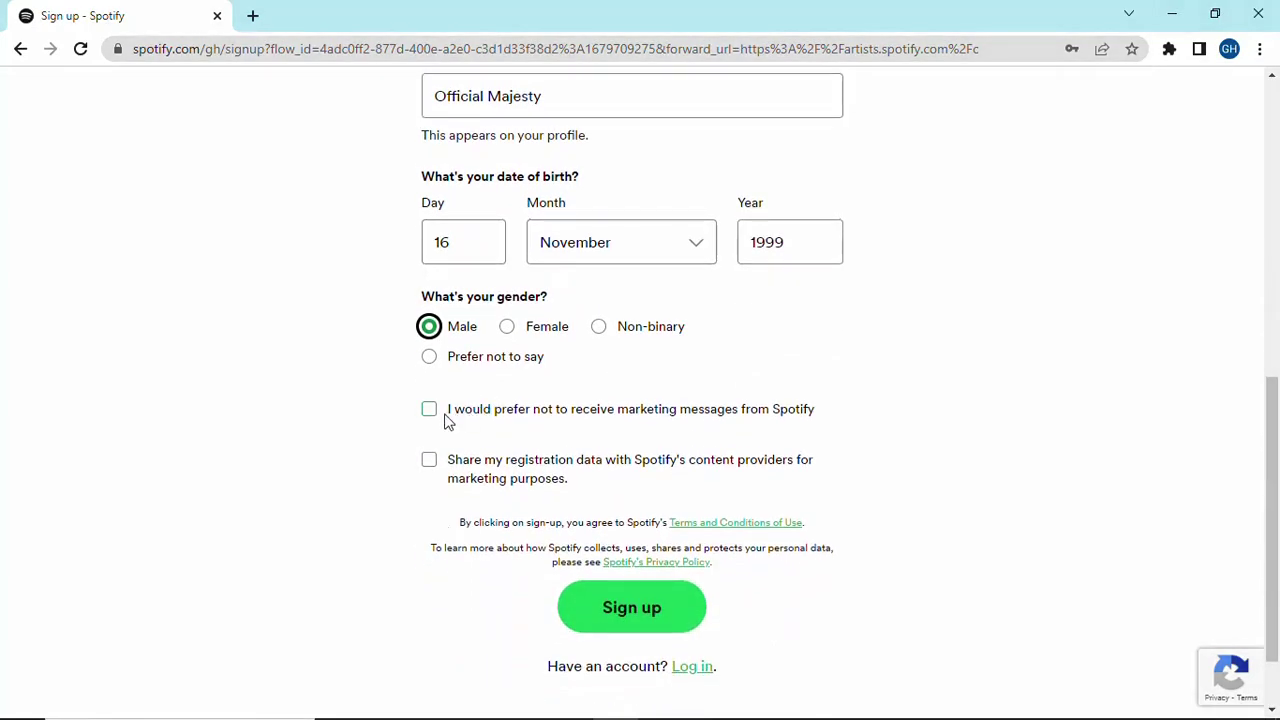
left_click(429, 461)
left_click(429, 461)
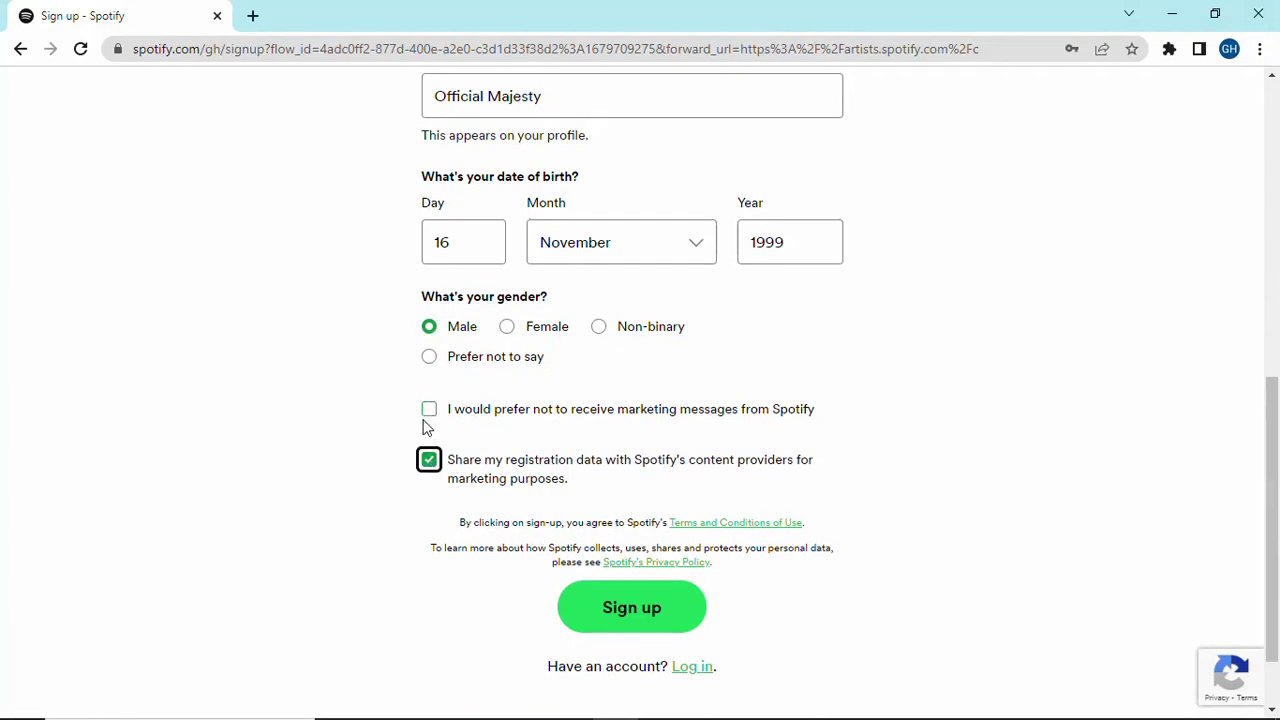
left_click(430, 410)
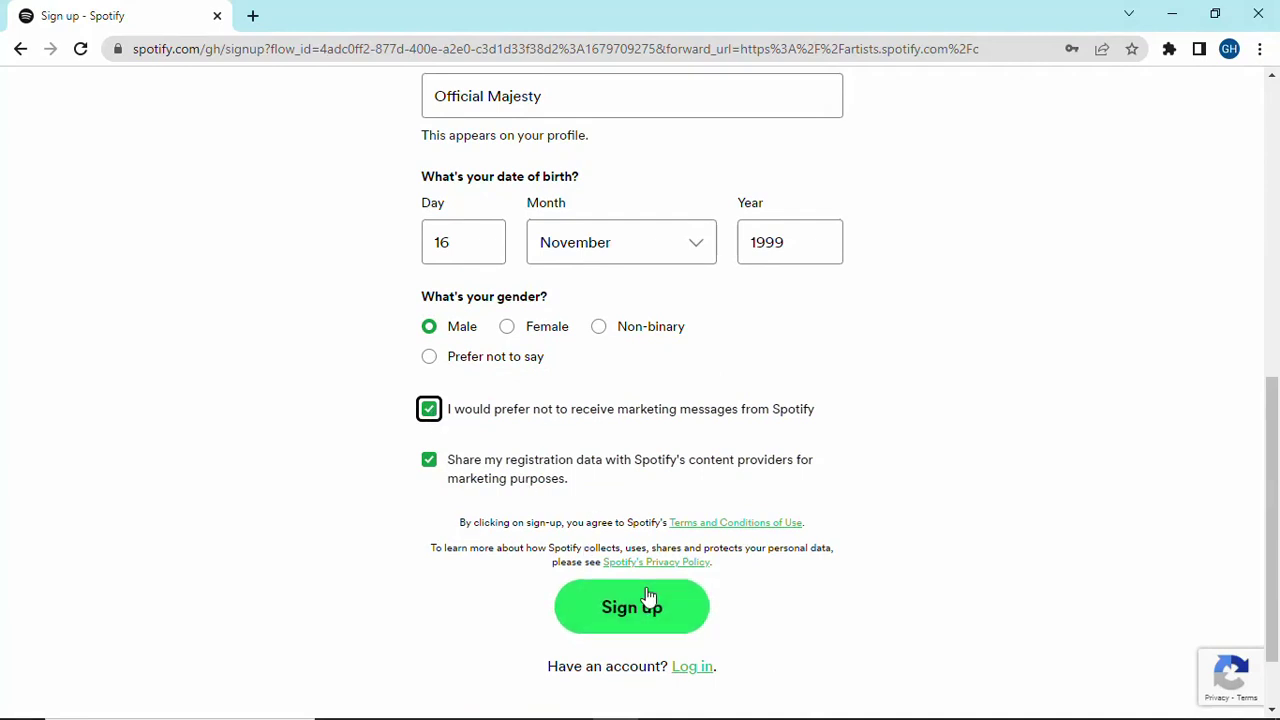
left_click(648, 596)
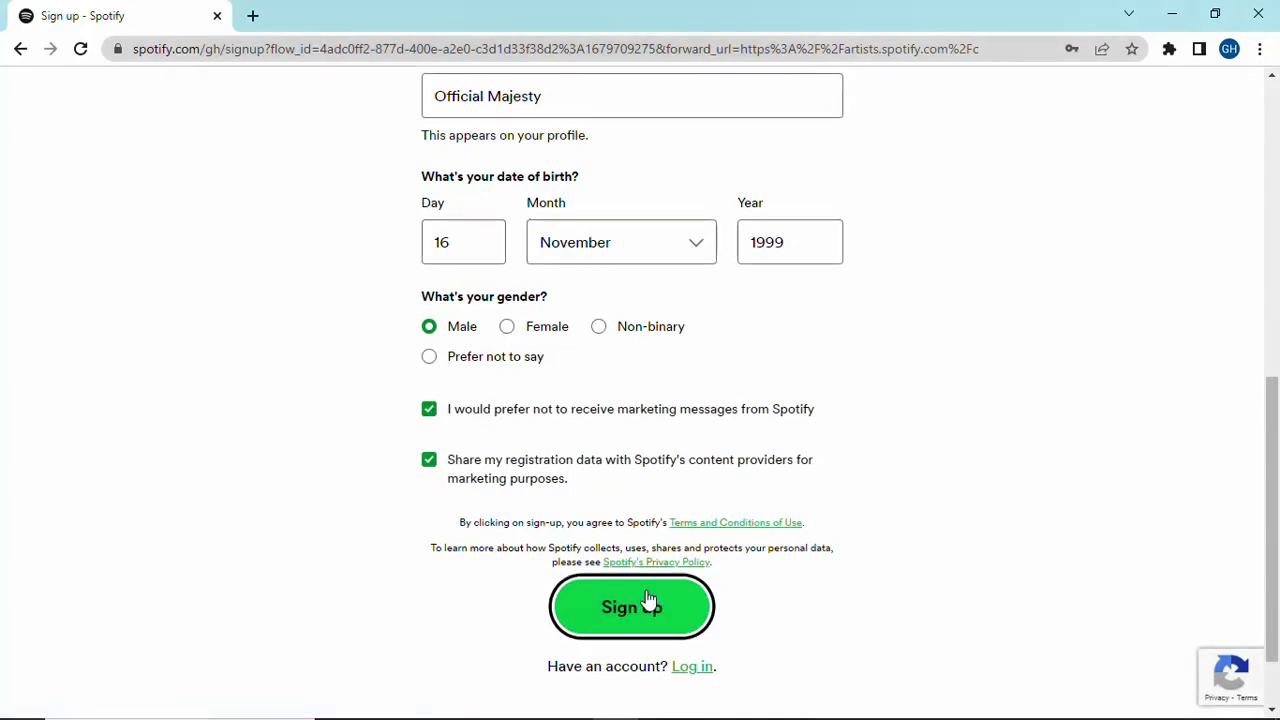
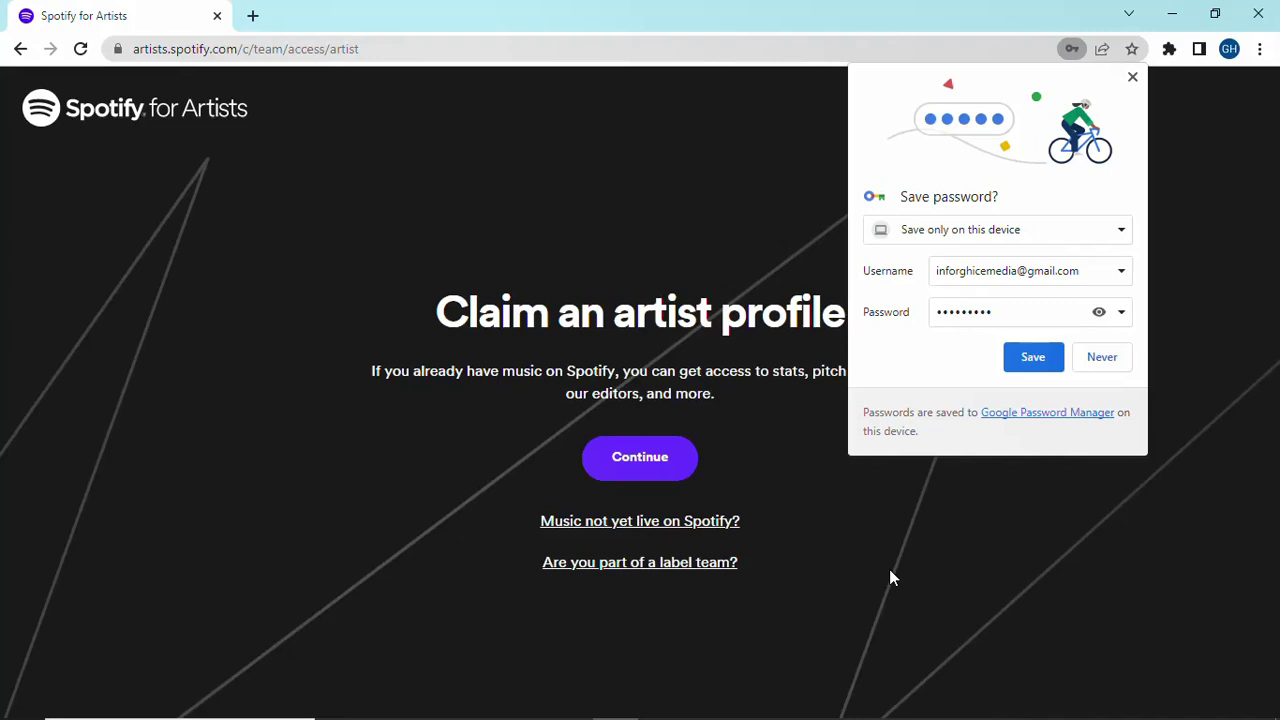
Step: Check the username shown in the browser's save-password prompt on the Claim an artist profile page
left_click(1078, 268)
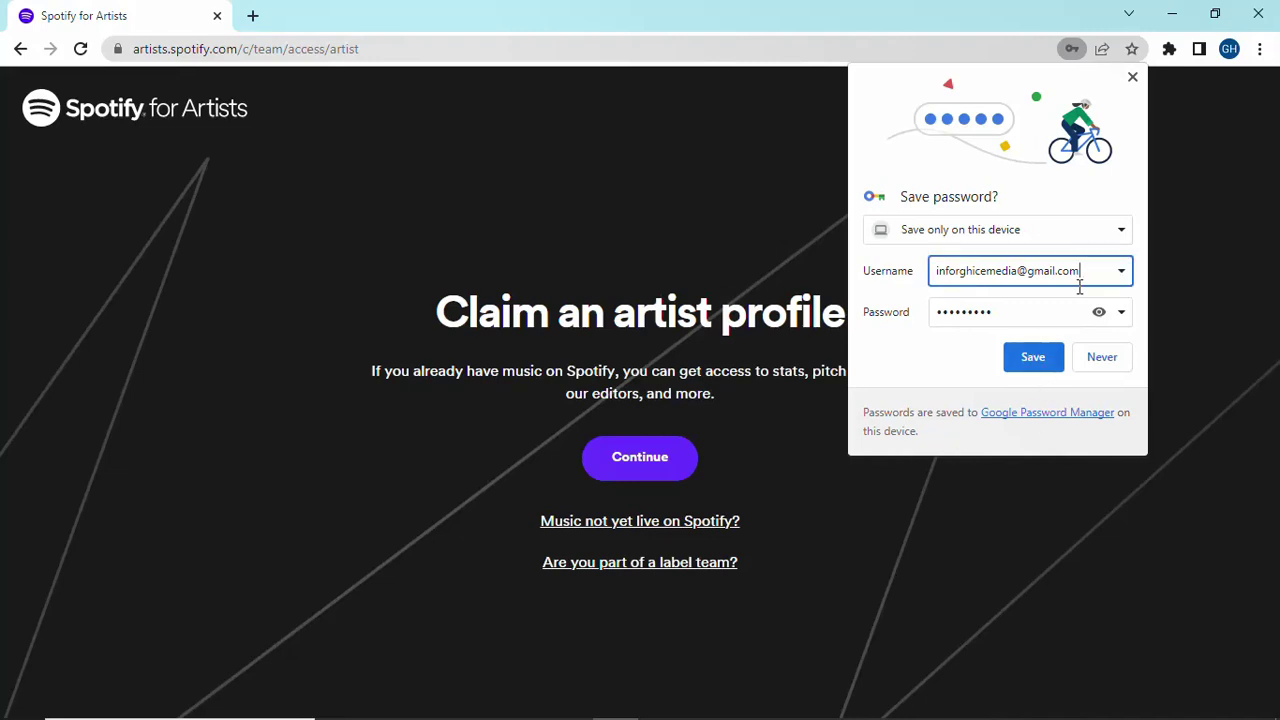
Step: Save the login password, confirm the signed-in Spotify account, and paste the artist's name into the profile search
left_click(1048, 357)
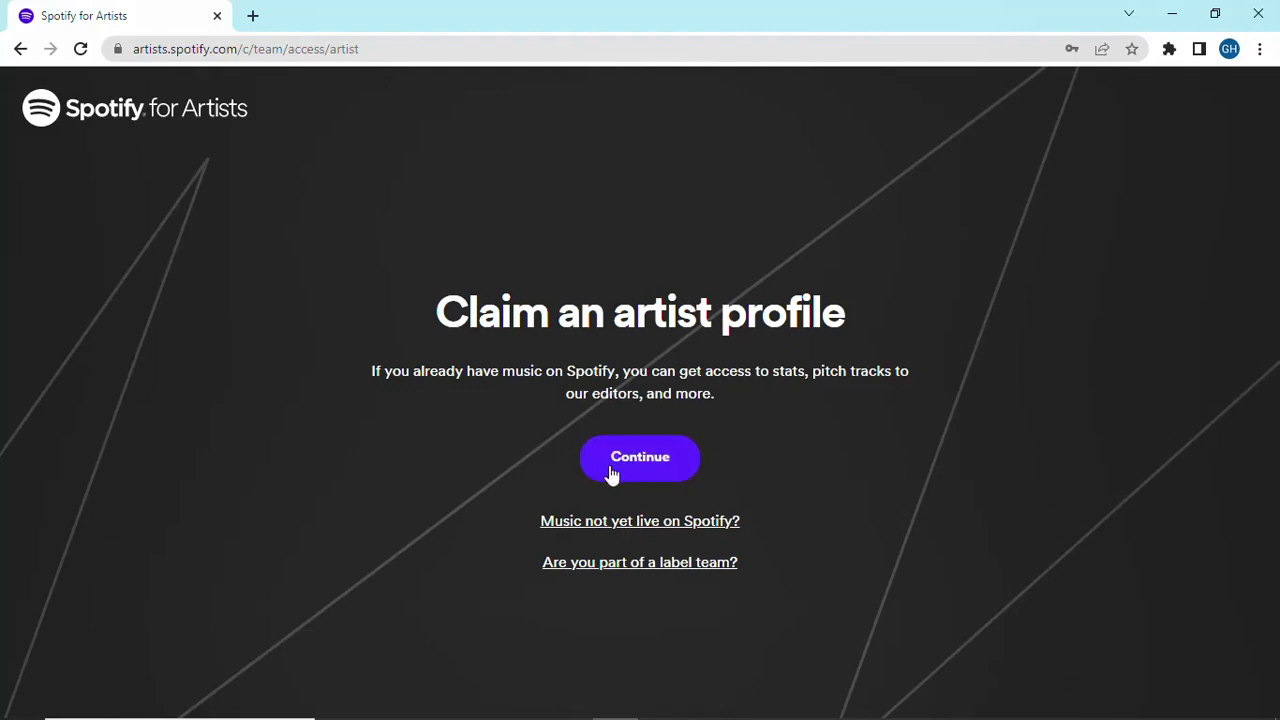
left_click(612, 474)
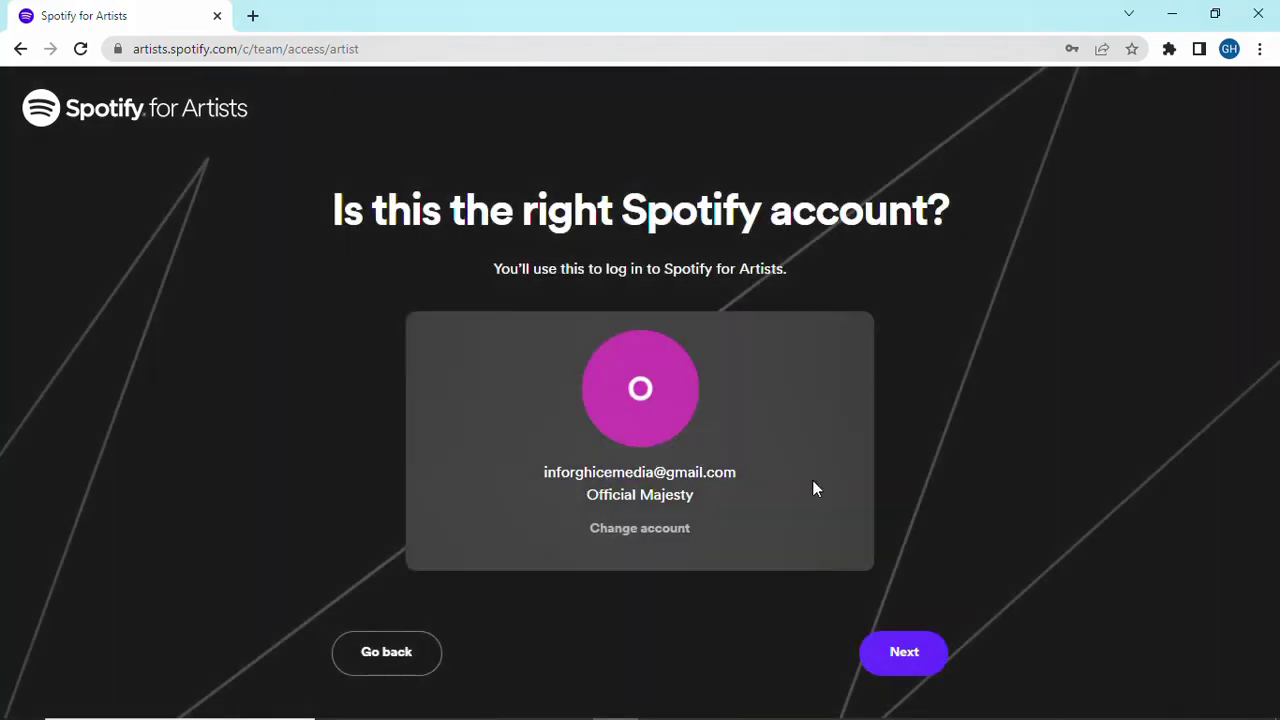
left_click(903, 658)
type("Official Majesty")
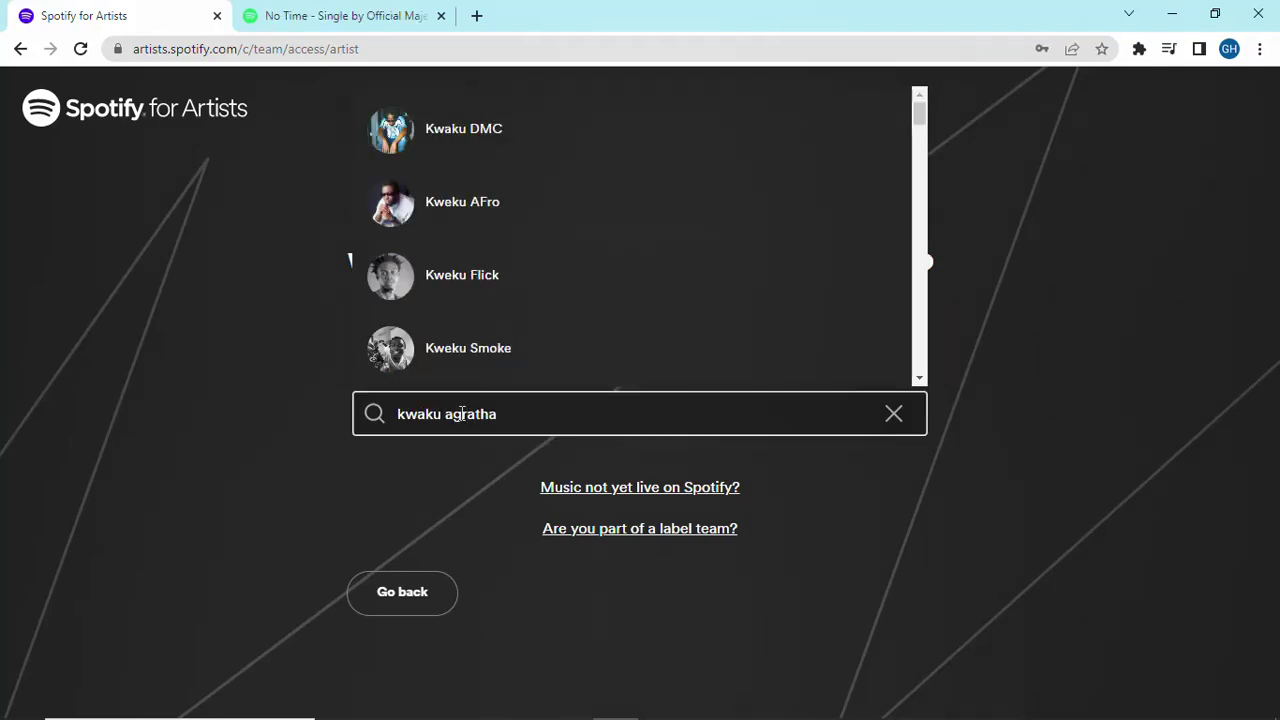
Step: Correct the misspelled artist search and select the matching artist profile
left_click(462, 413)
key("Delete")
key("Delete")
type("ar")
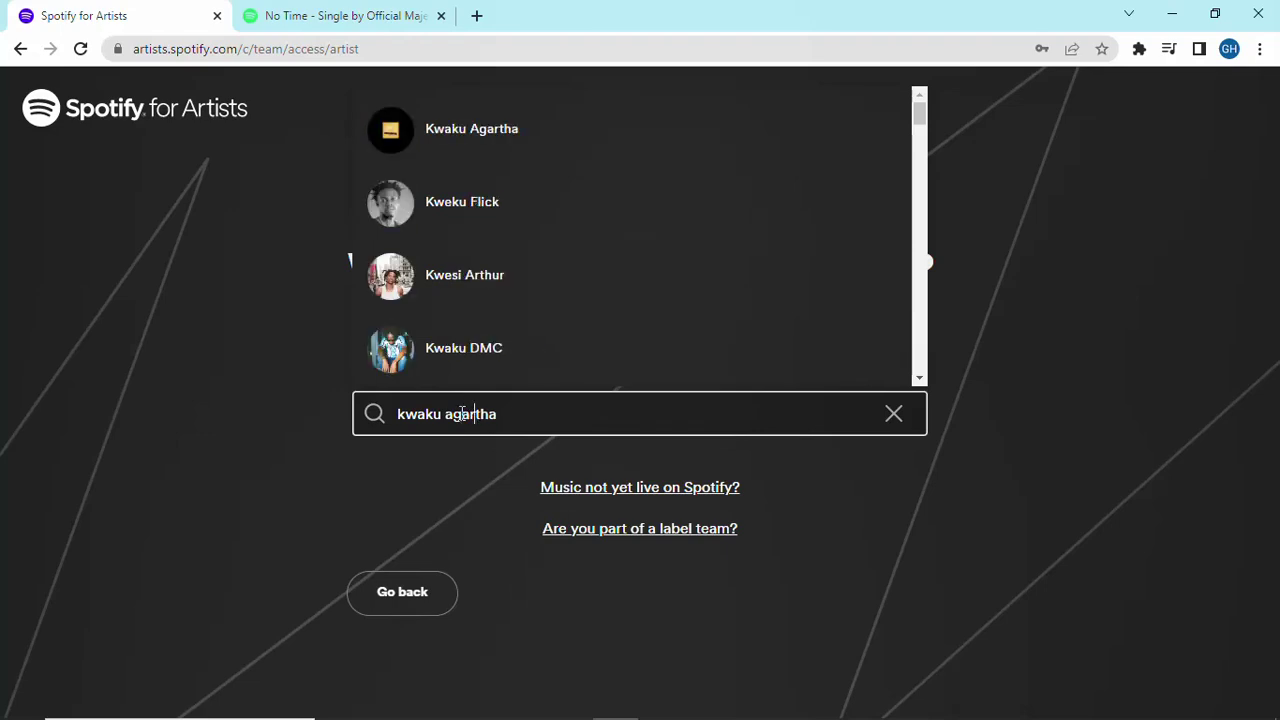
left_click(469, 136)
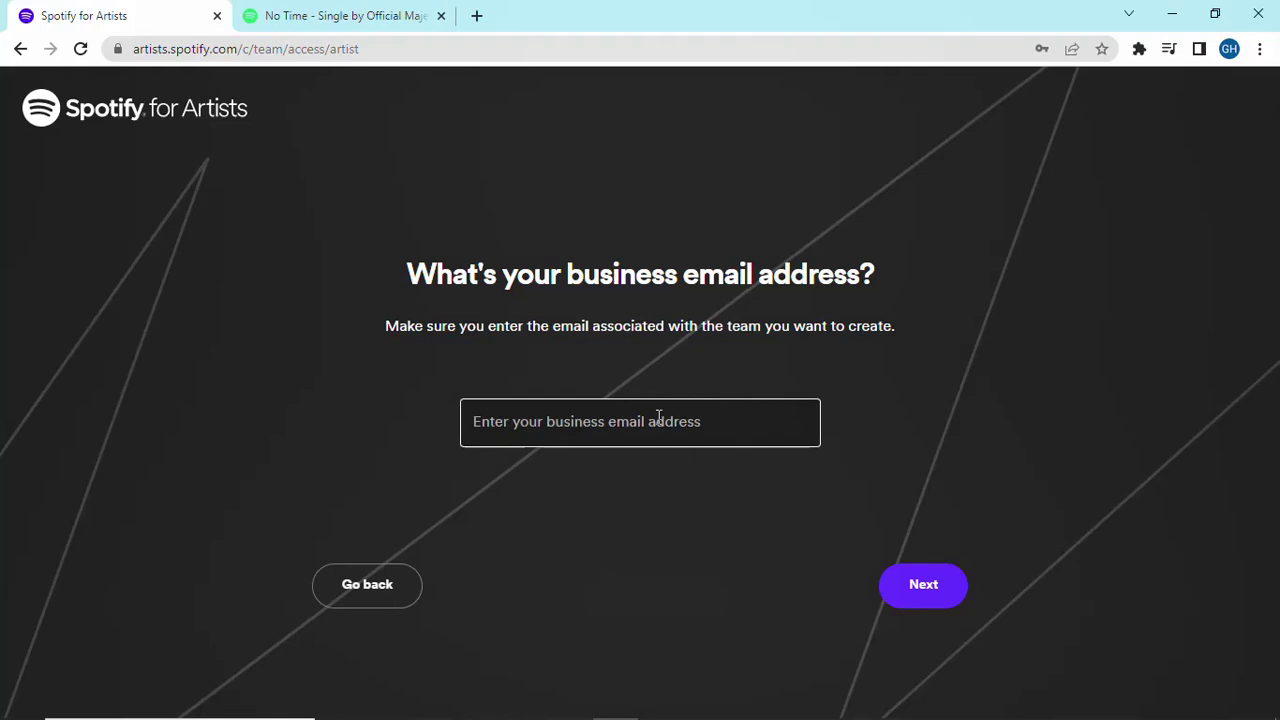
Step: Enter the business email address and submit it
left_click(658, 418)
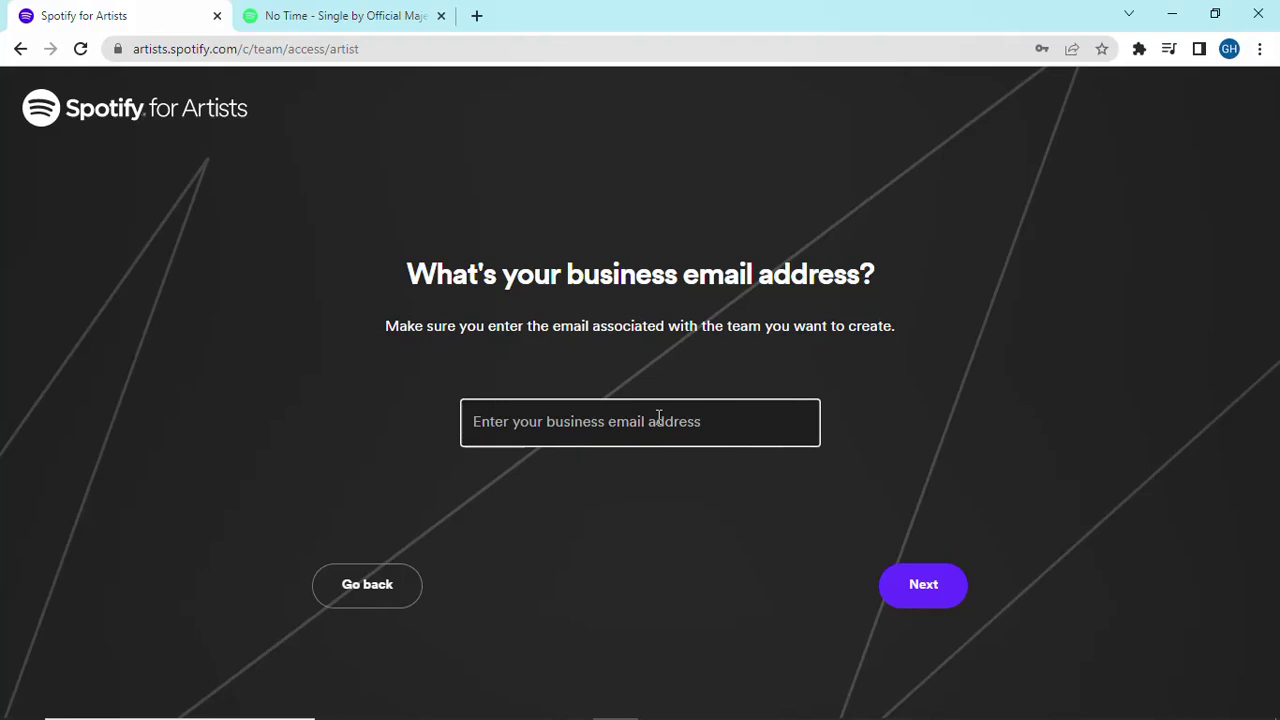
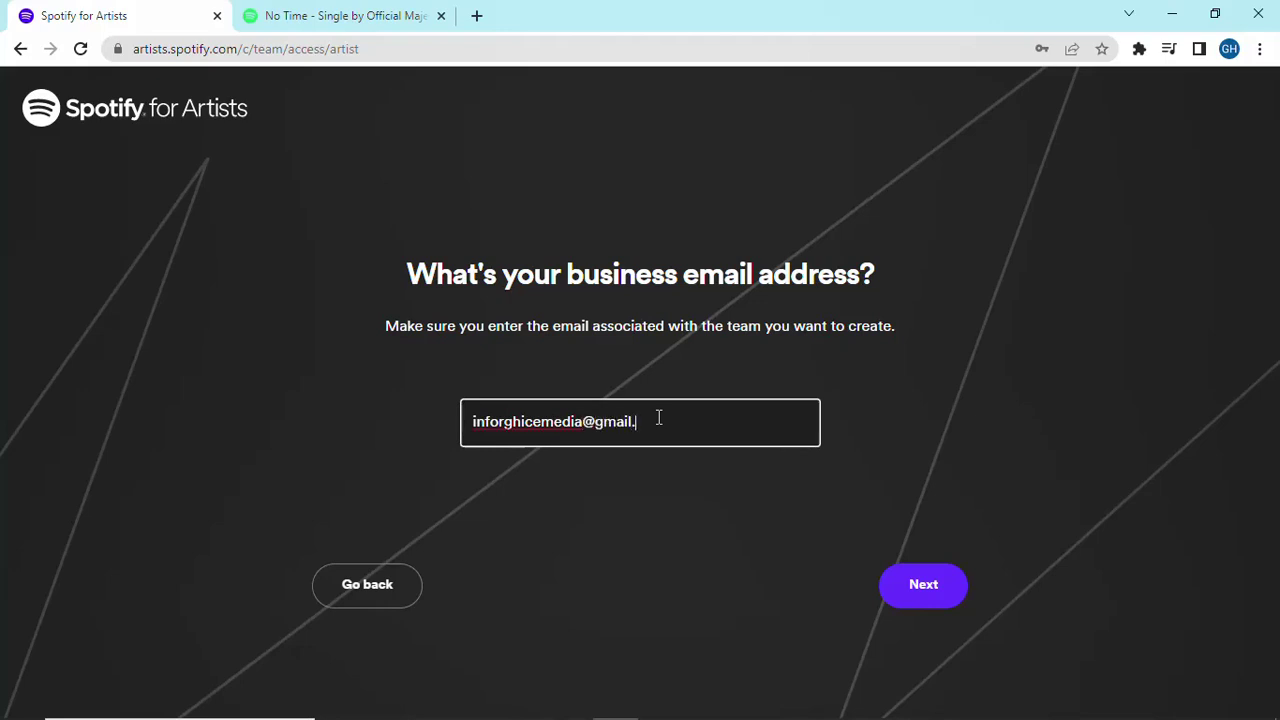
left_click(918, 582)
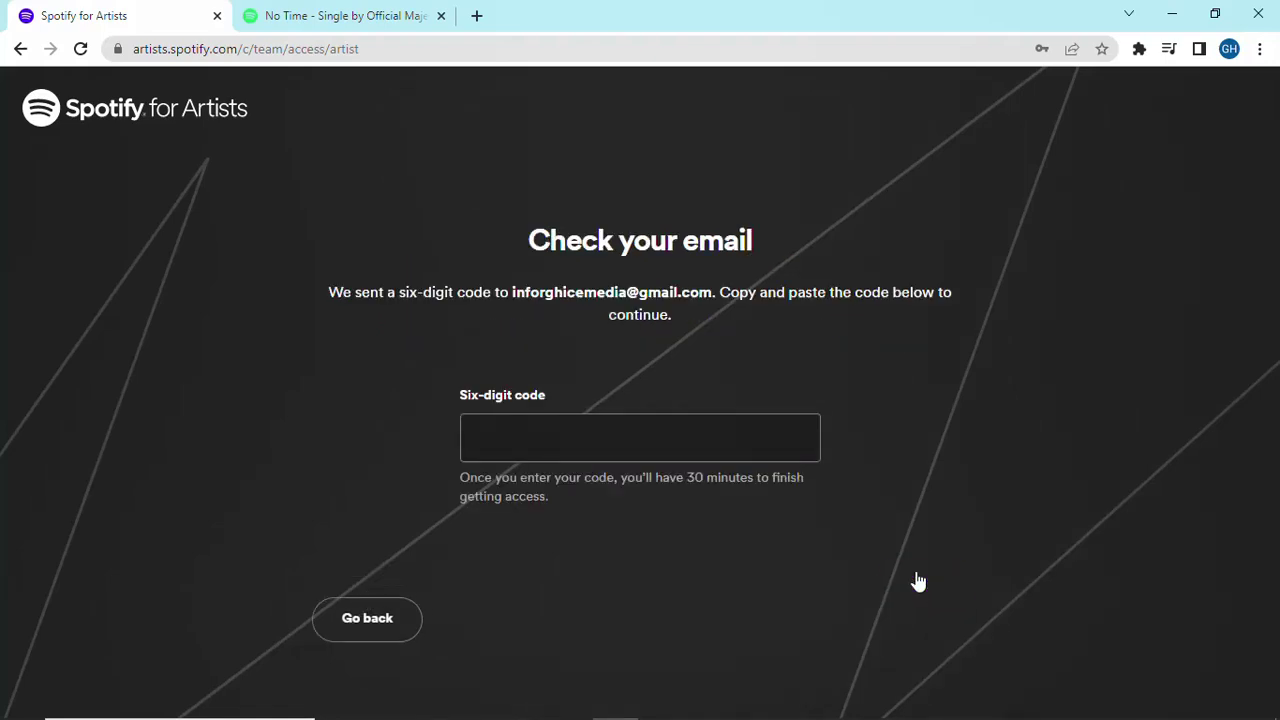
Step: Enter the six-digit verification code received by email
left_click(665, 422)
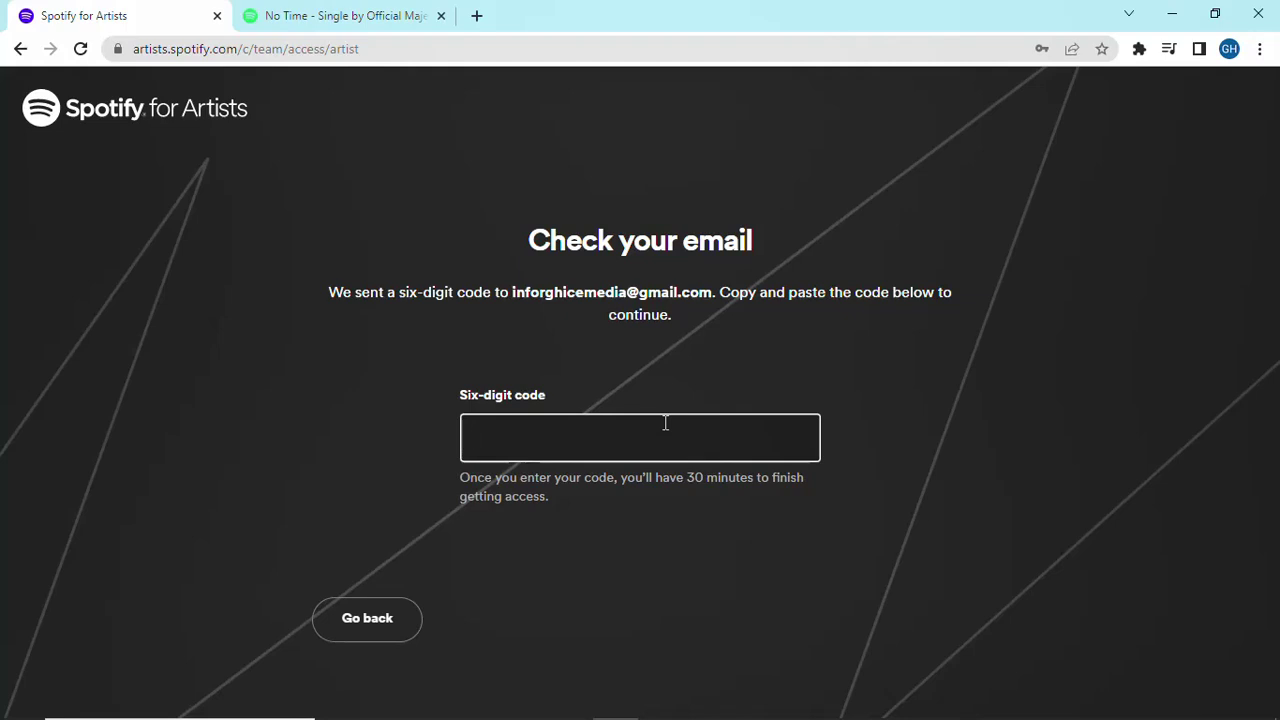
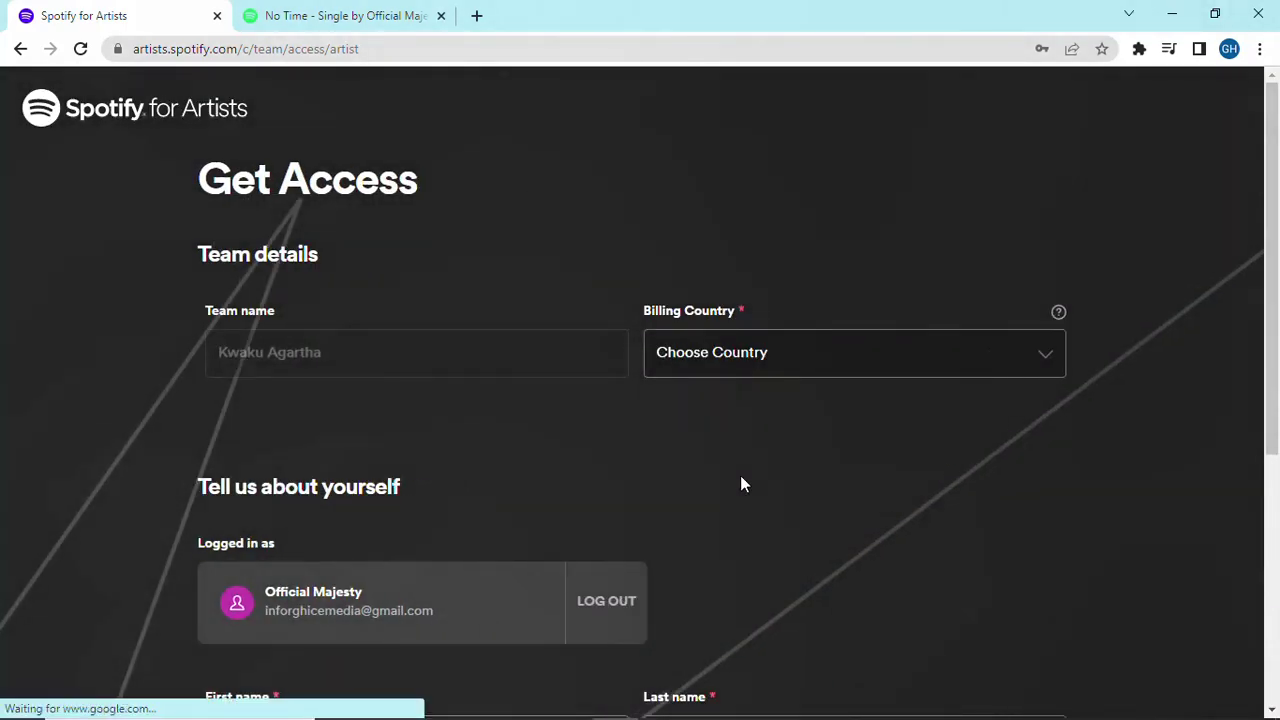
Step: Fill in the artist's first and last name and set the role to Manager
scroll(740, 484, "down", 4)
left_click(486, 320)
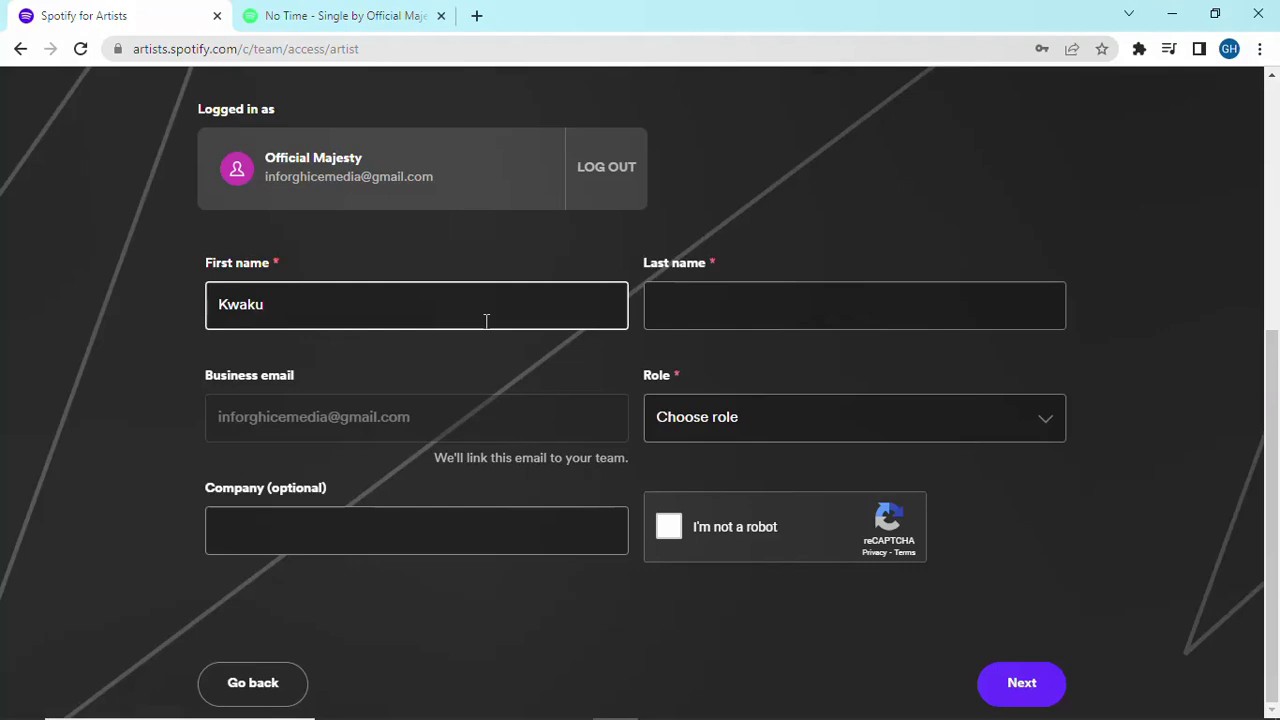
left_click(710, 319)
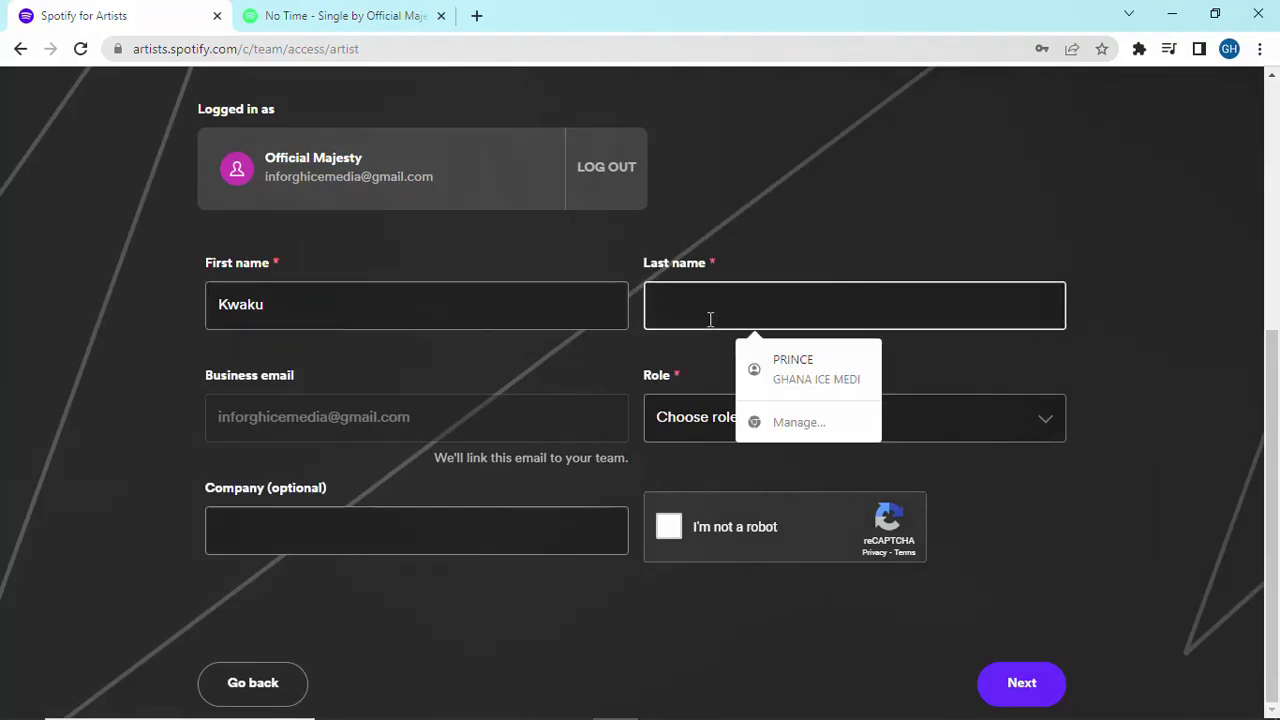
type("A")
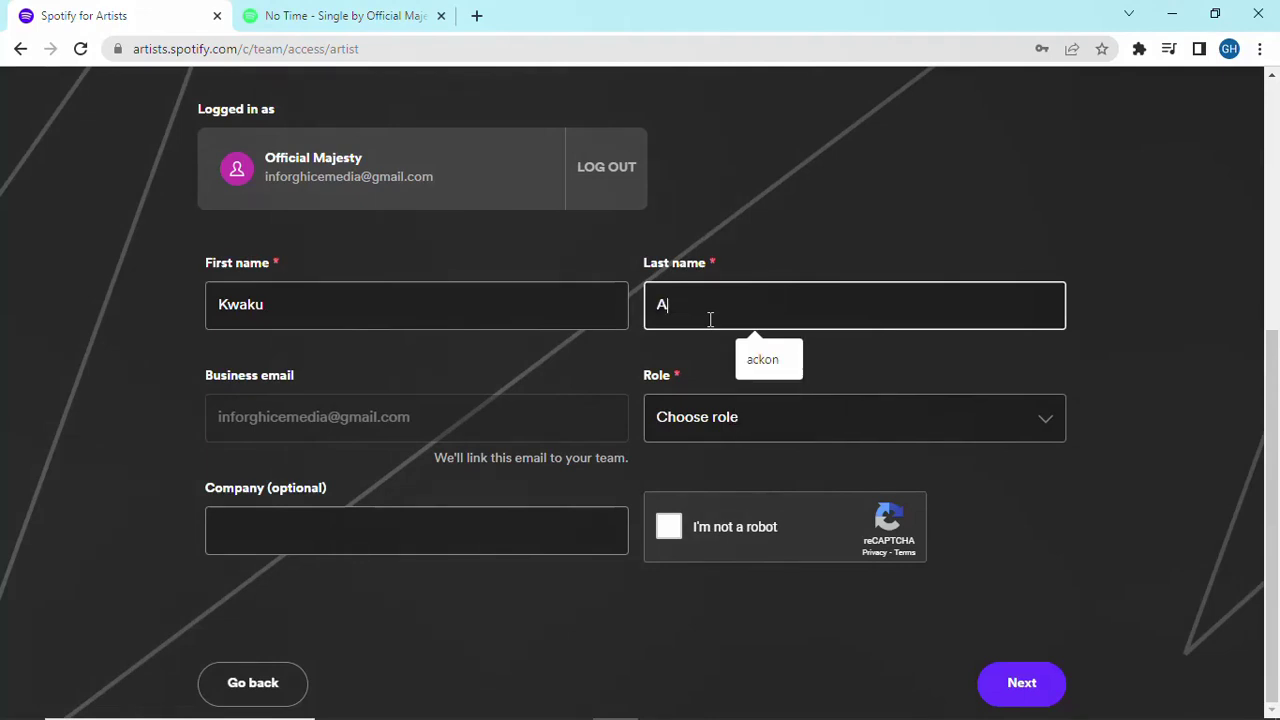
type("gartahj")
key("BackSpace")
key("BackSpace")
type("hai")
key("BackSpace")
key("BackSpace")
key("BackSpace")
key("BackSpace")
type("ha")
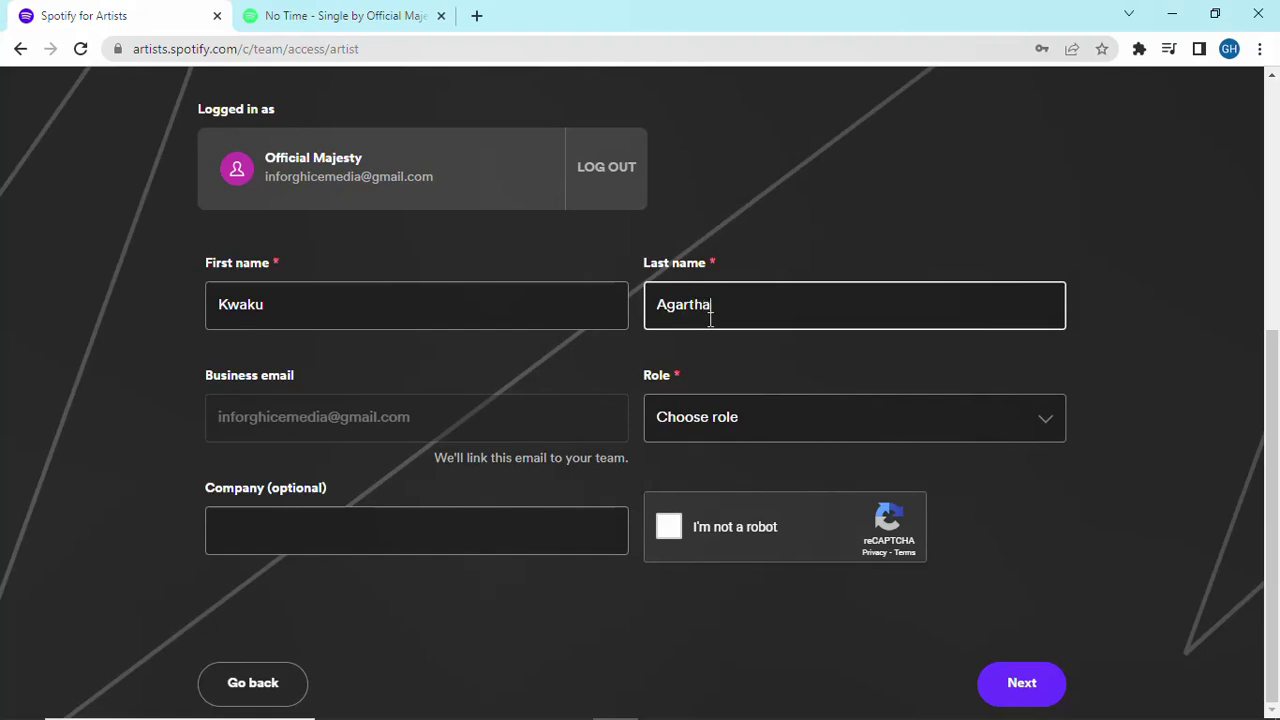
left_click(672, 424)
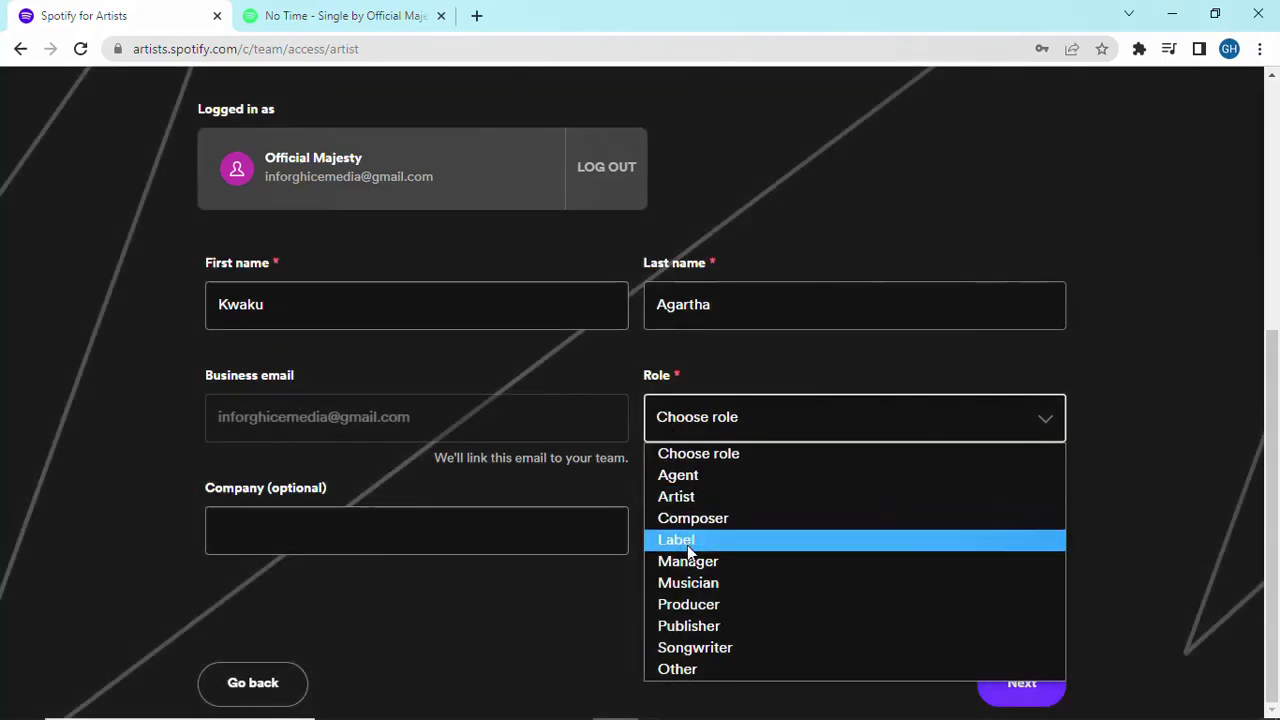
left_click(689, 563)
Step: Set the company name to GHANA ICE MEDIA, pass the reCAPTCHA check, and submit the team details
left_click(471, 528)
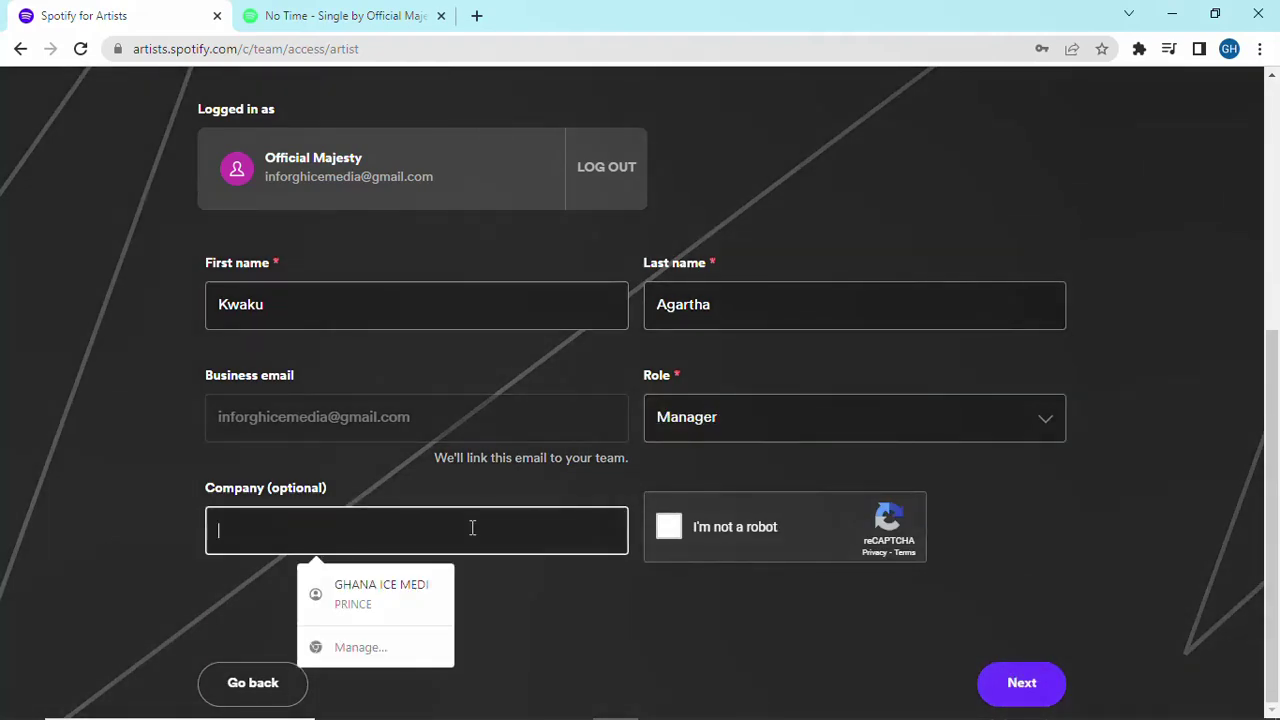
left_click(375, 593)
type("A")
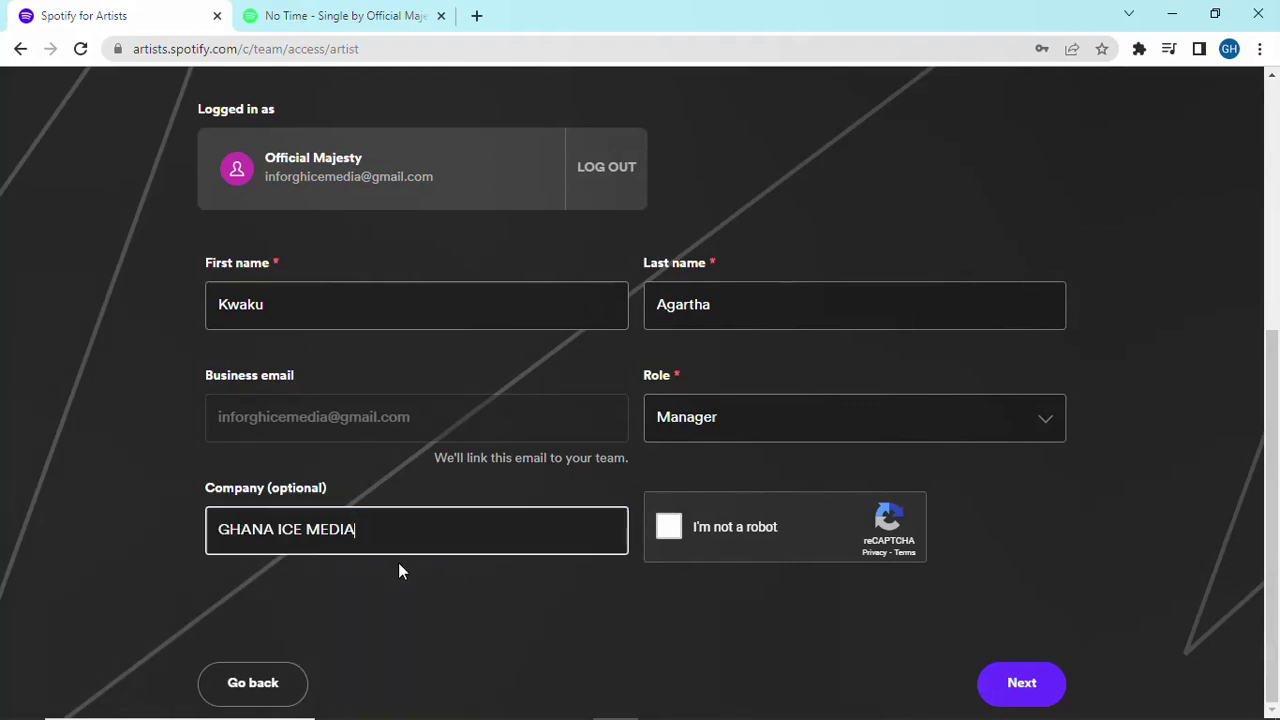
left_click(665, 534)
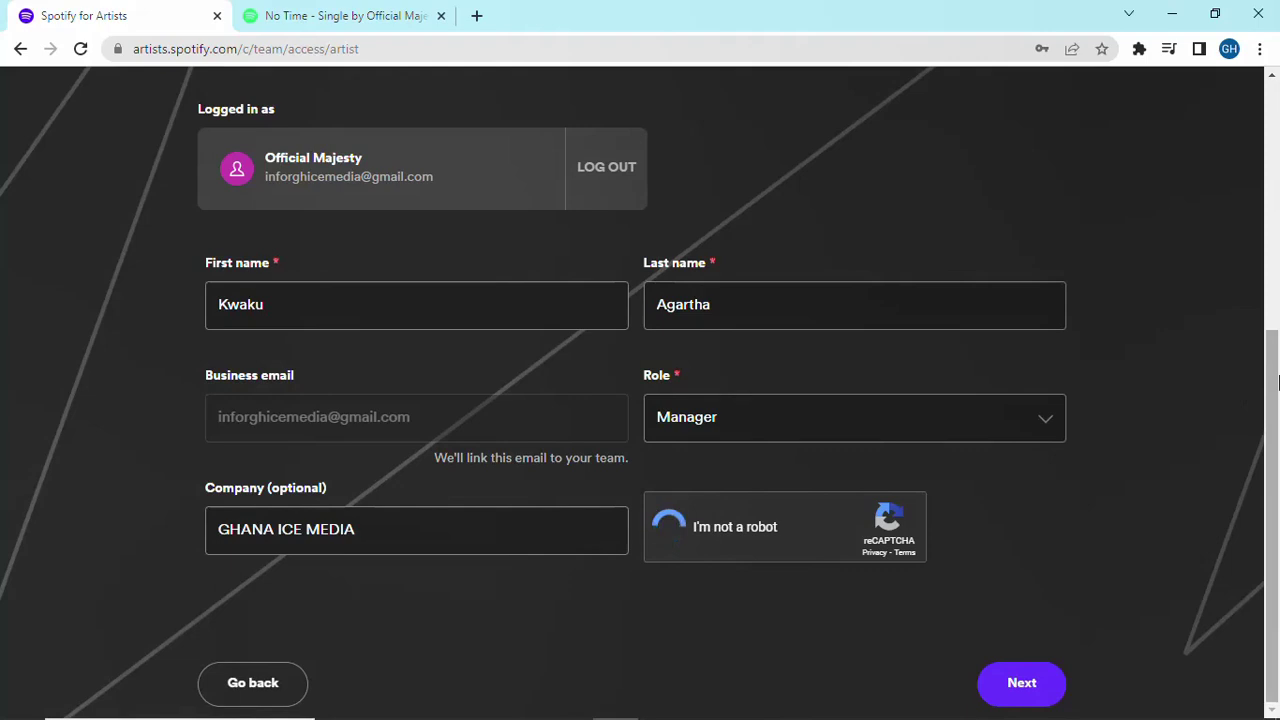
scroll(1250, 418, "up", 2)
scroll(1250, 418, "down", 2)
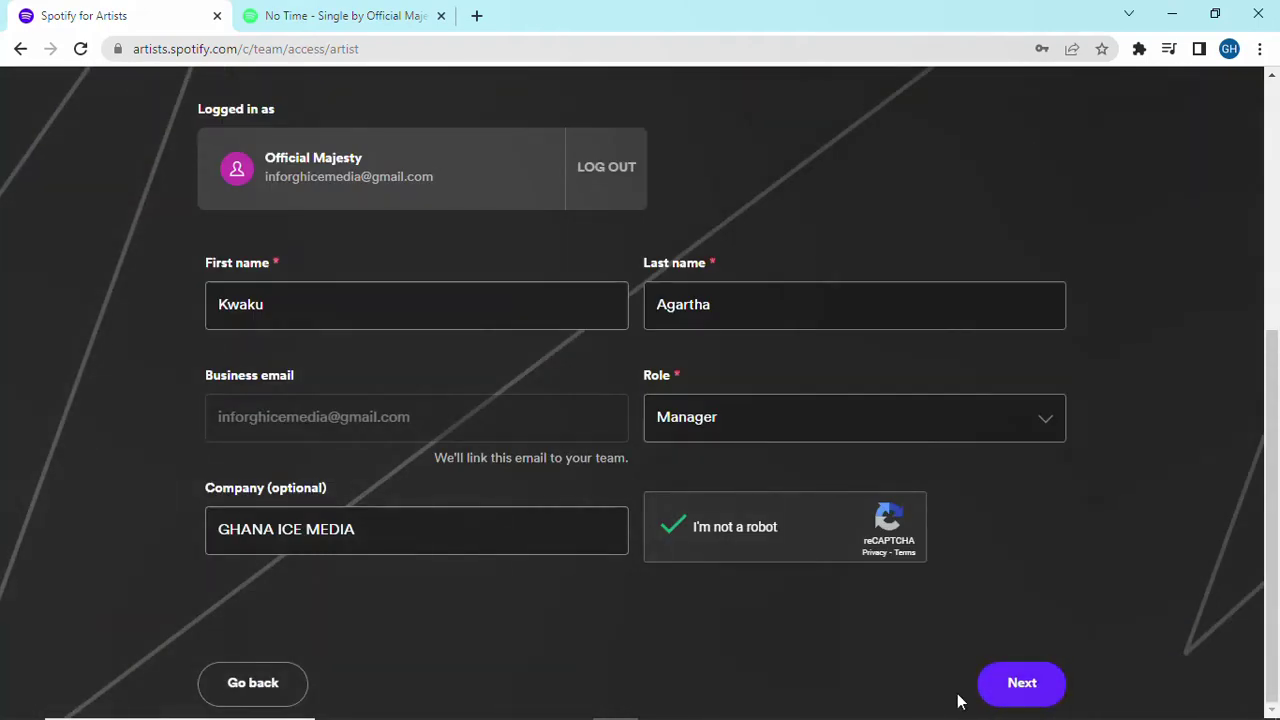
left_click(1015, 690)
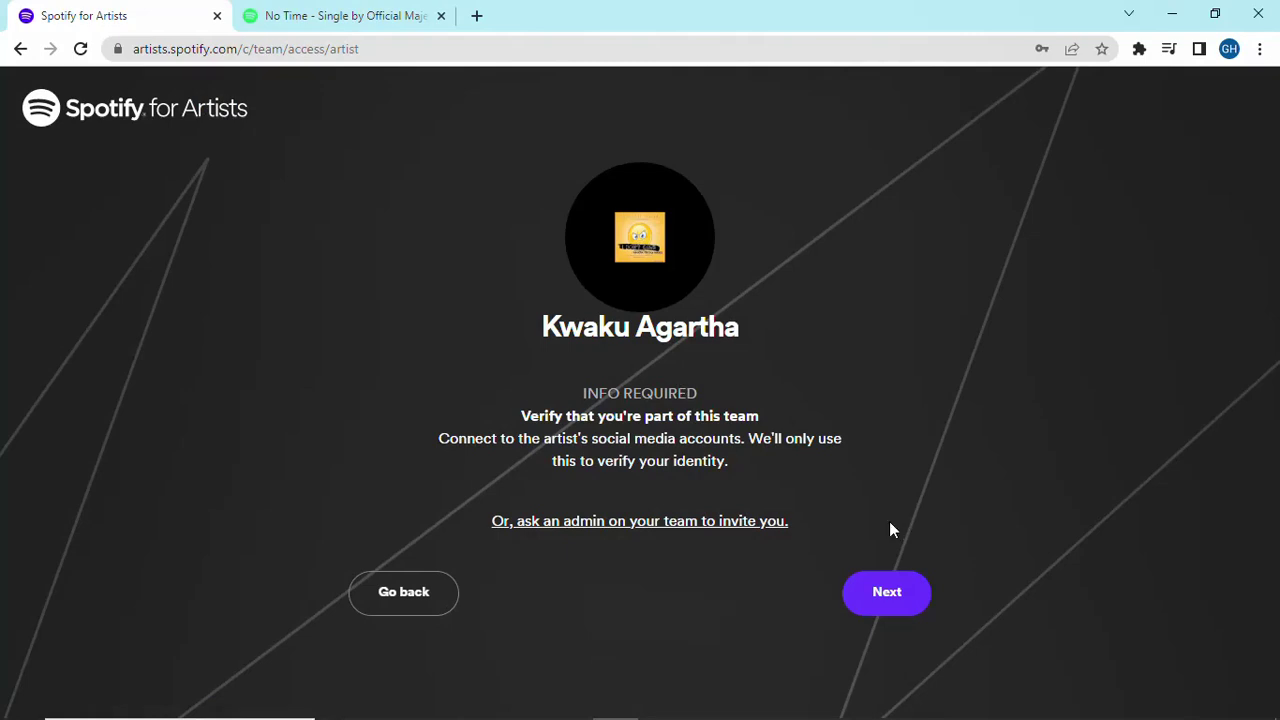
Step: Tick the terms checkbox and attempt submission, triggering errors requiring a social account or website link
left_click(899, 592)
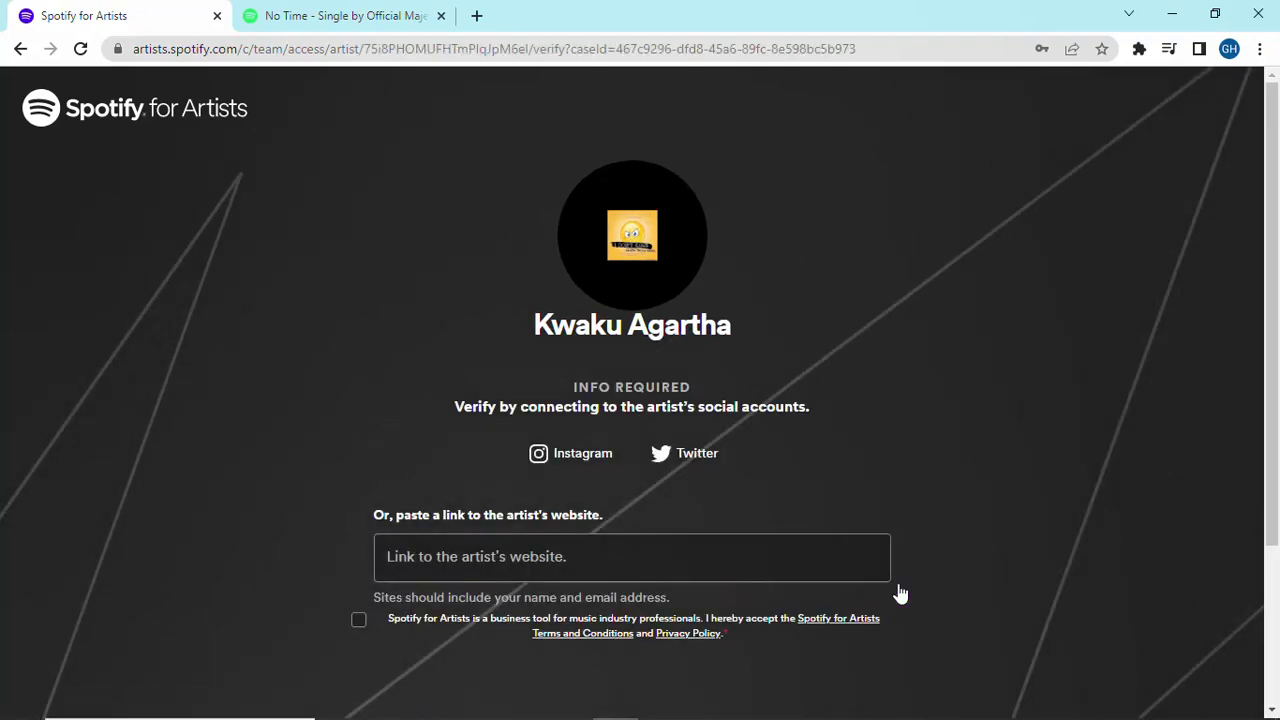
scroll(899, 592, "down", 2)
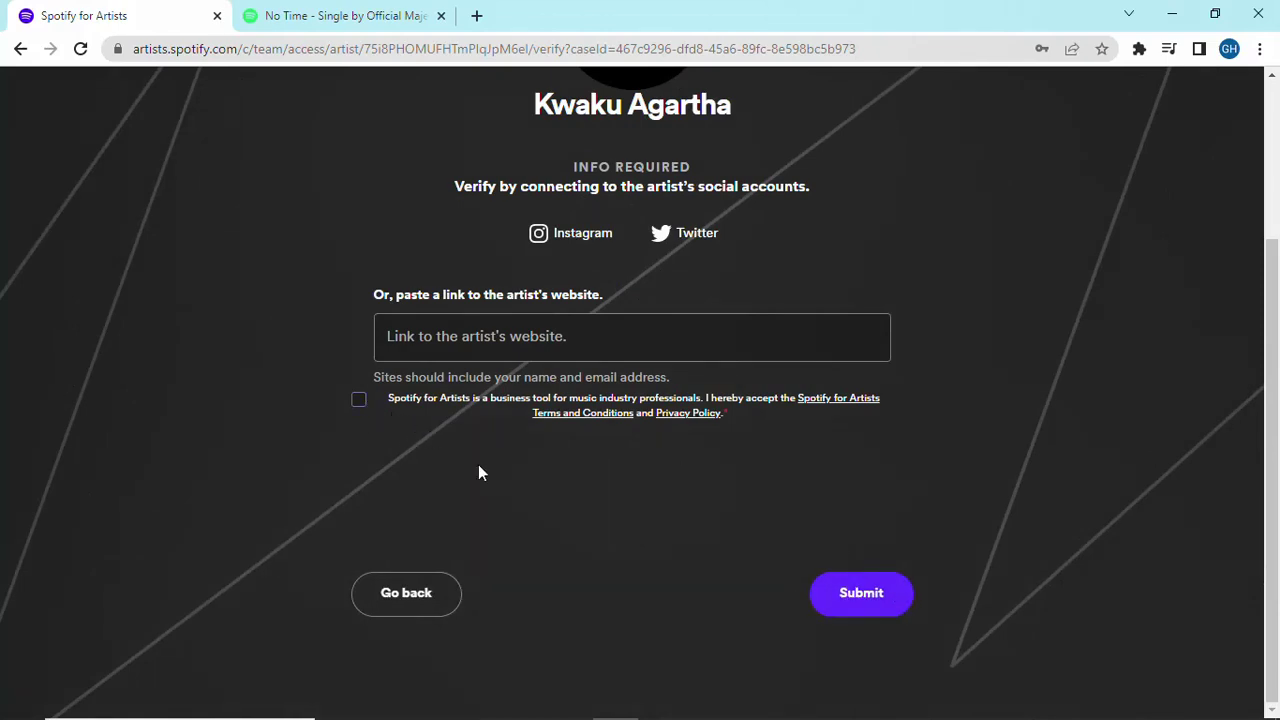
left_click(364, 404)
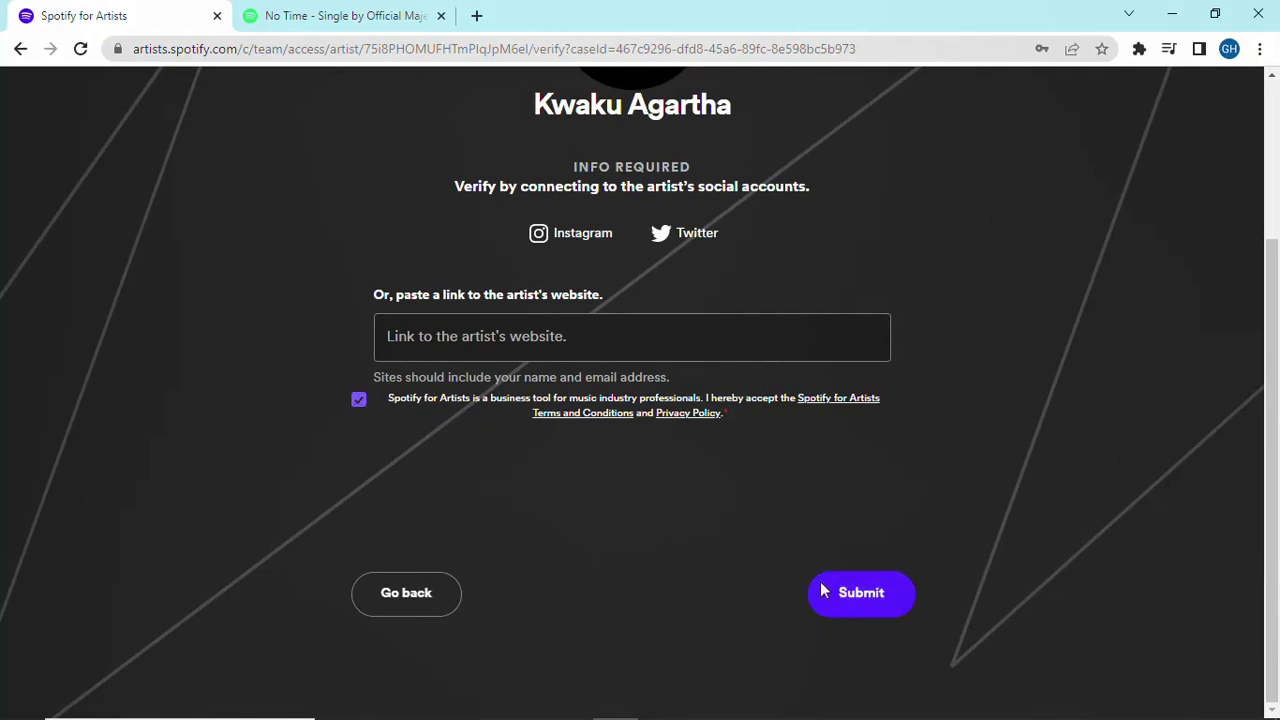
left_click(883, 605)
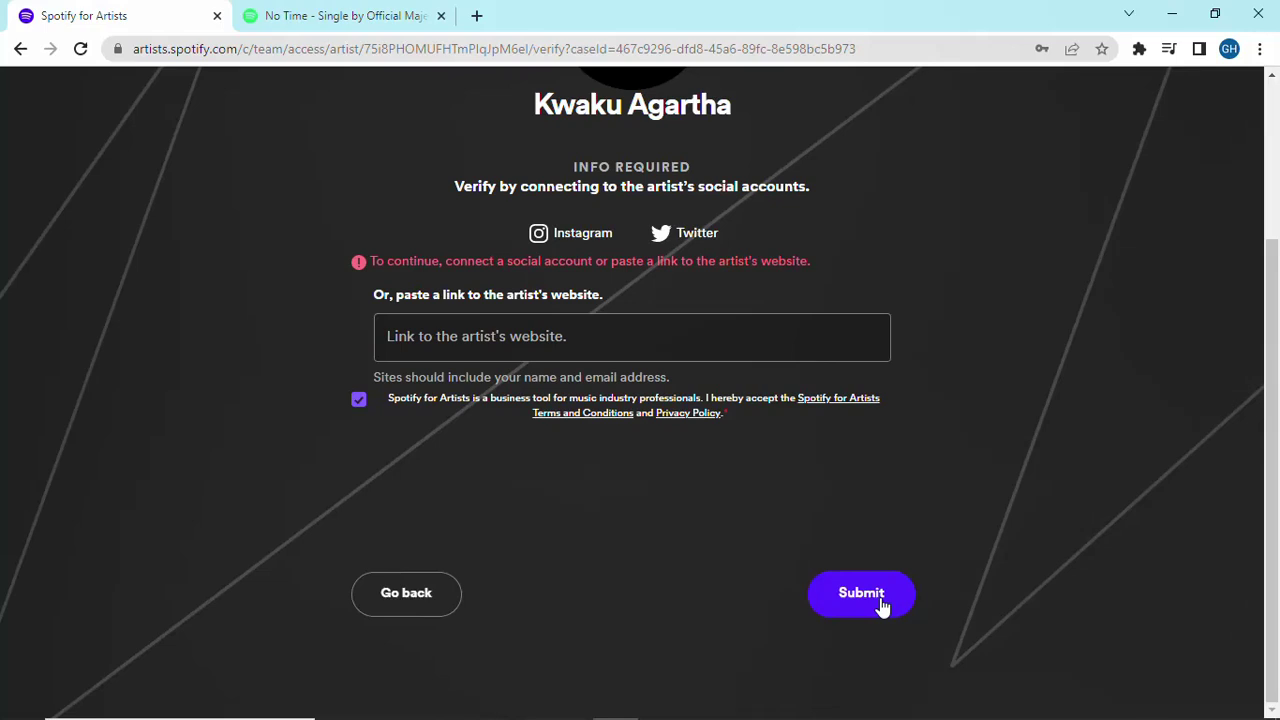
left_click(357, 400)
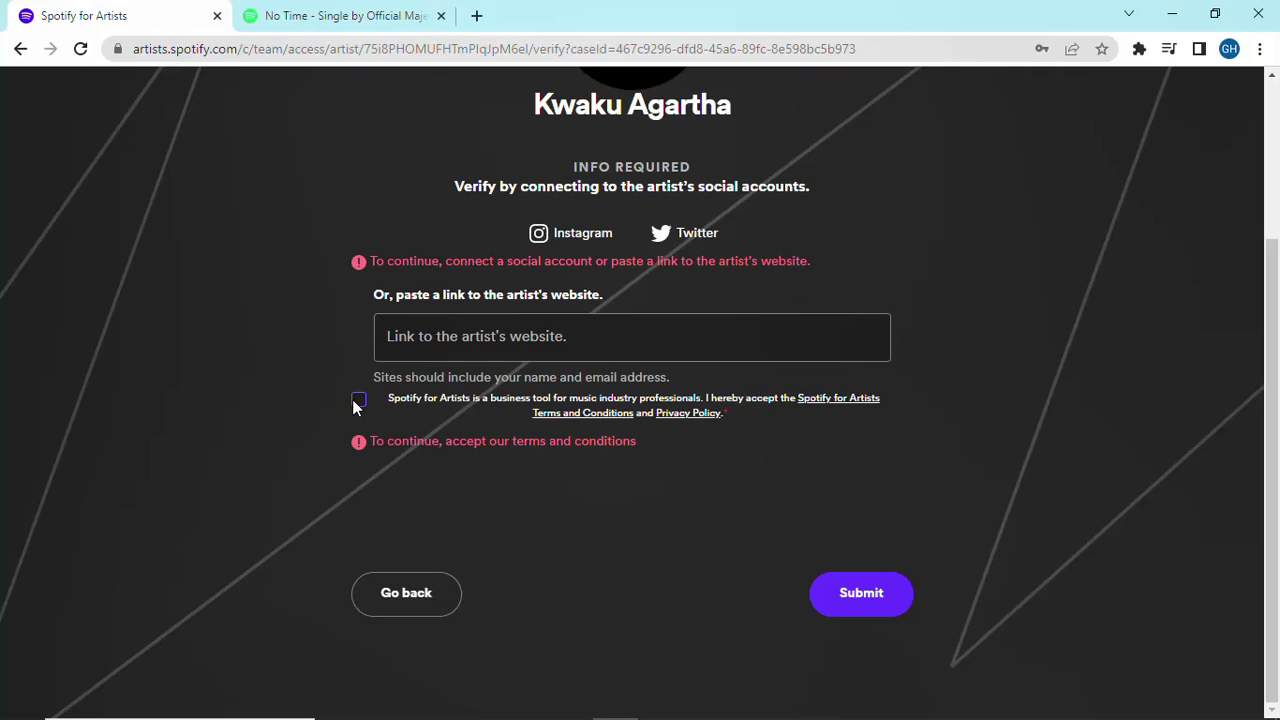
left_click(359, 401)
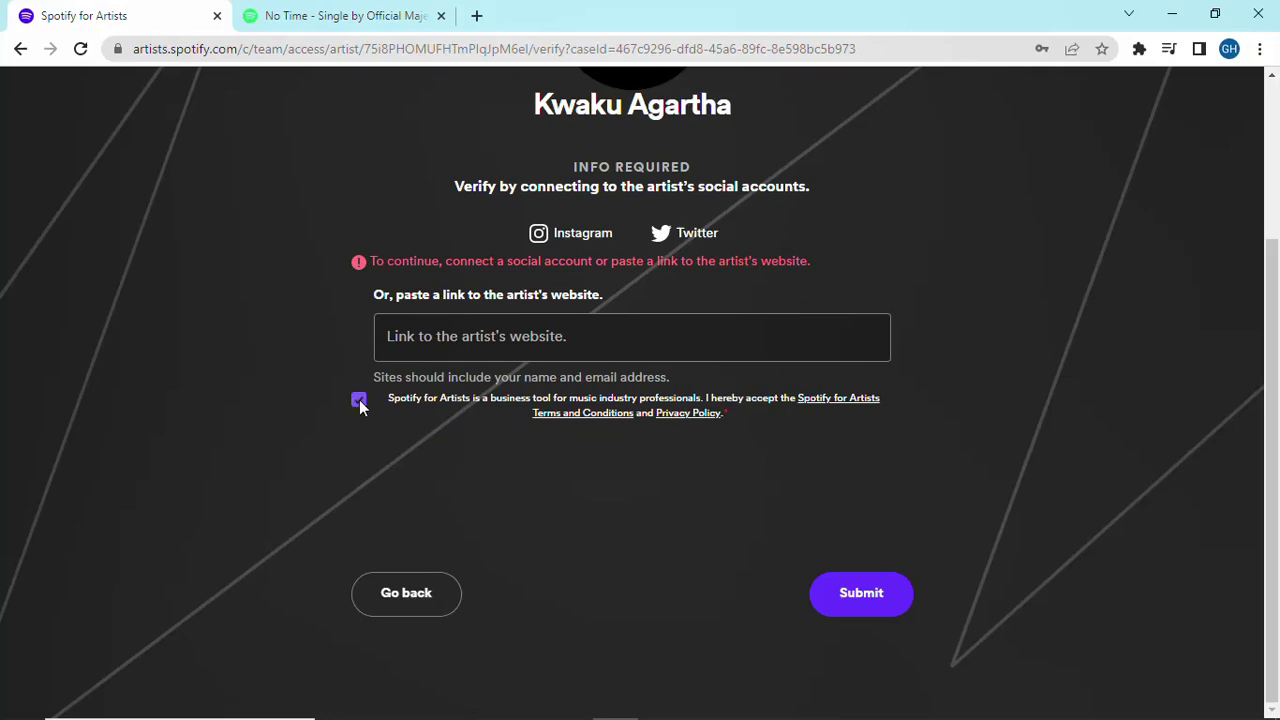
left_click(359, 401)
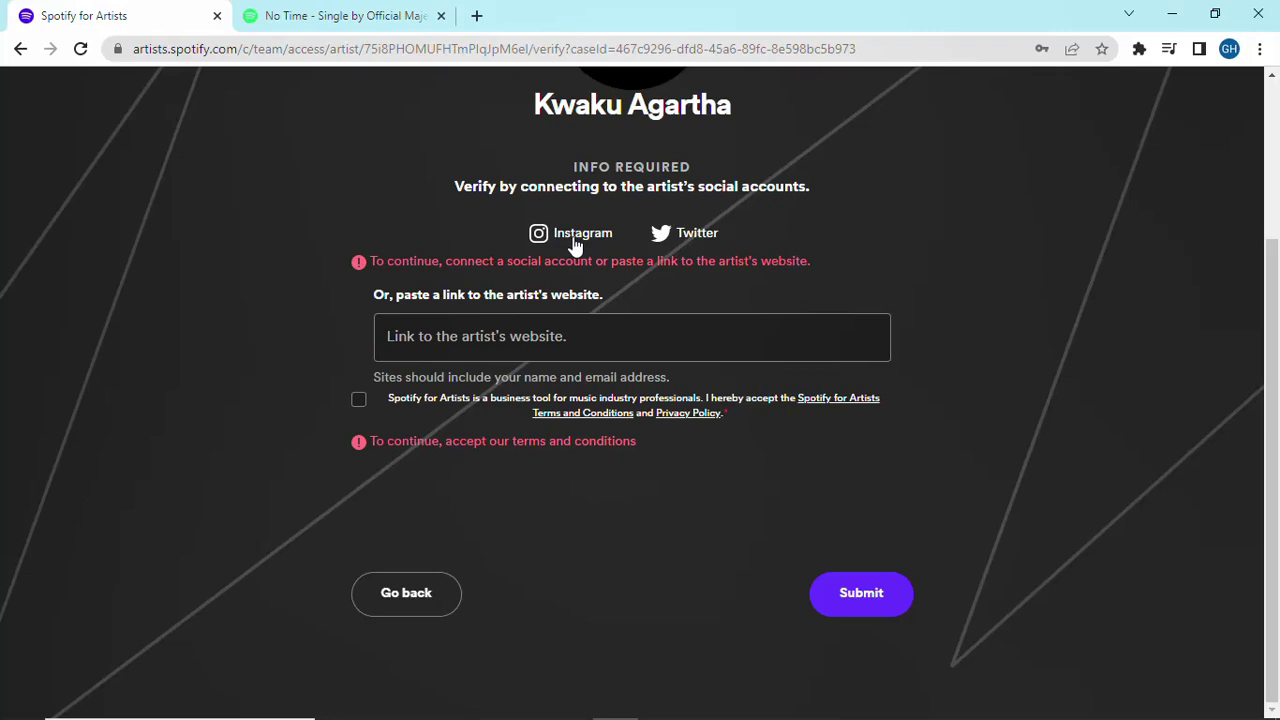
Step: Connect the Ghana Ice Media Instagram account and allow Spotify for Artists access
left_click(575, 240)
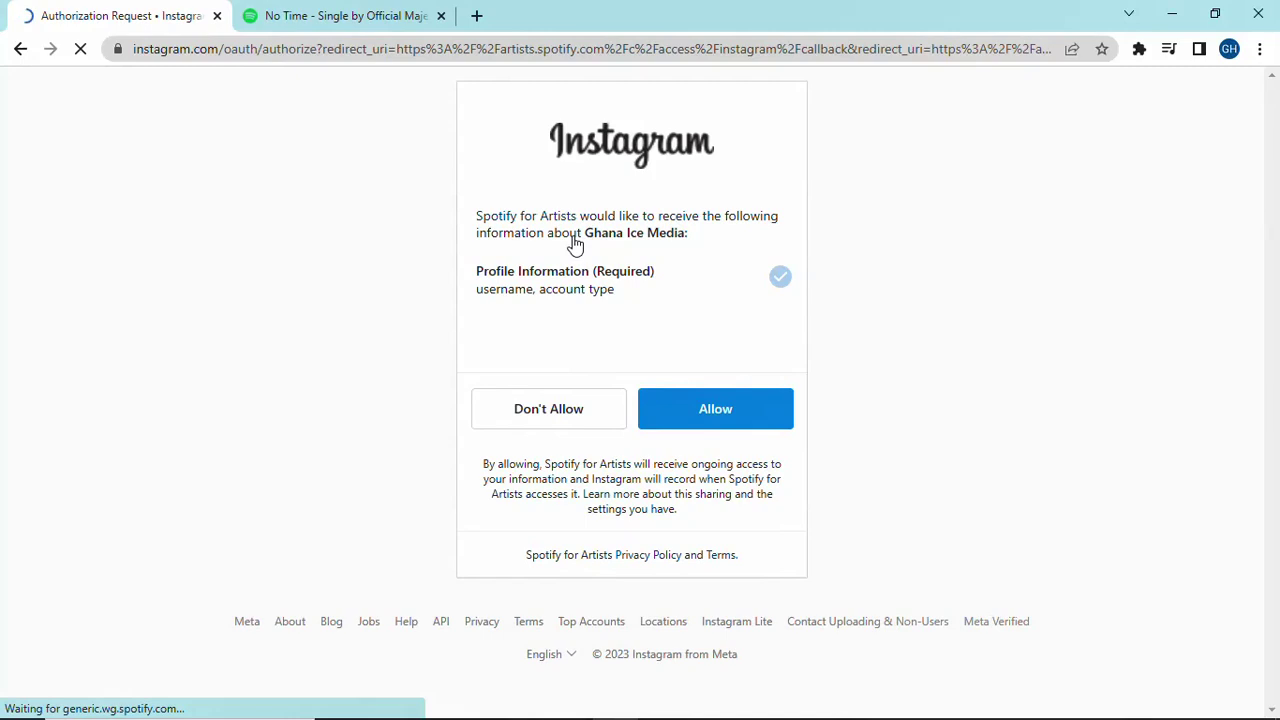
left_click(703, 420)
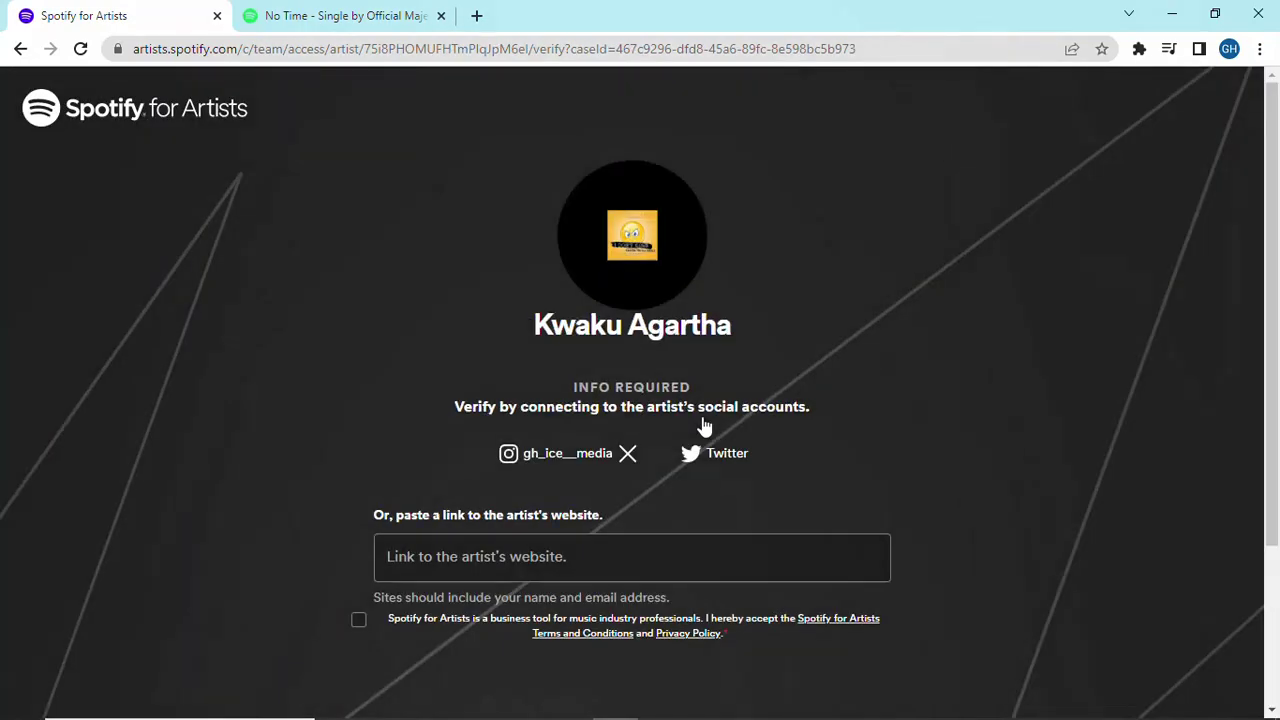
Step: Accept the Terms and Conditions, submit the profile claim, and dismiss the confirmation with Got it
scroll(703, 426, "down", 2)
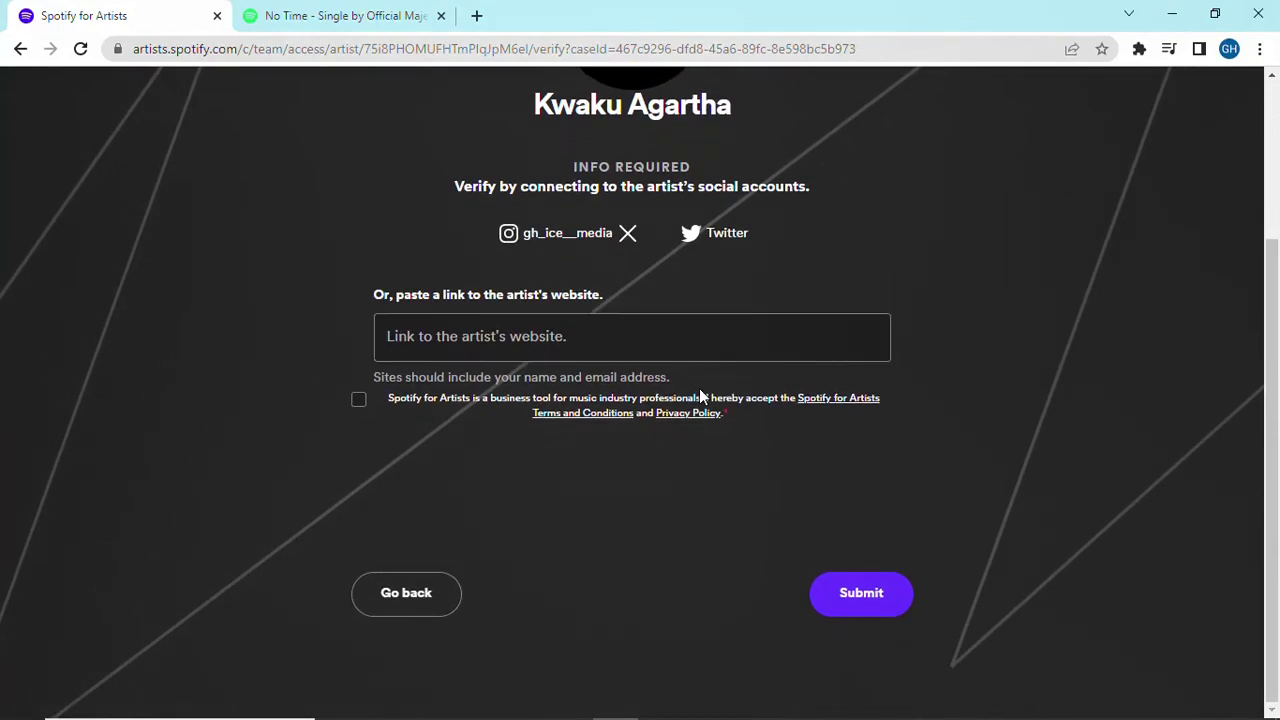
left_click(357, 399)
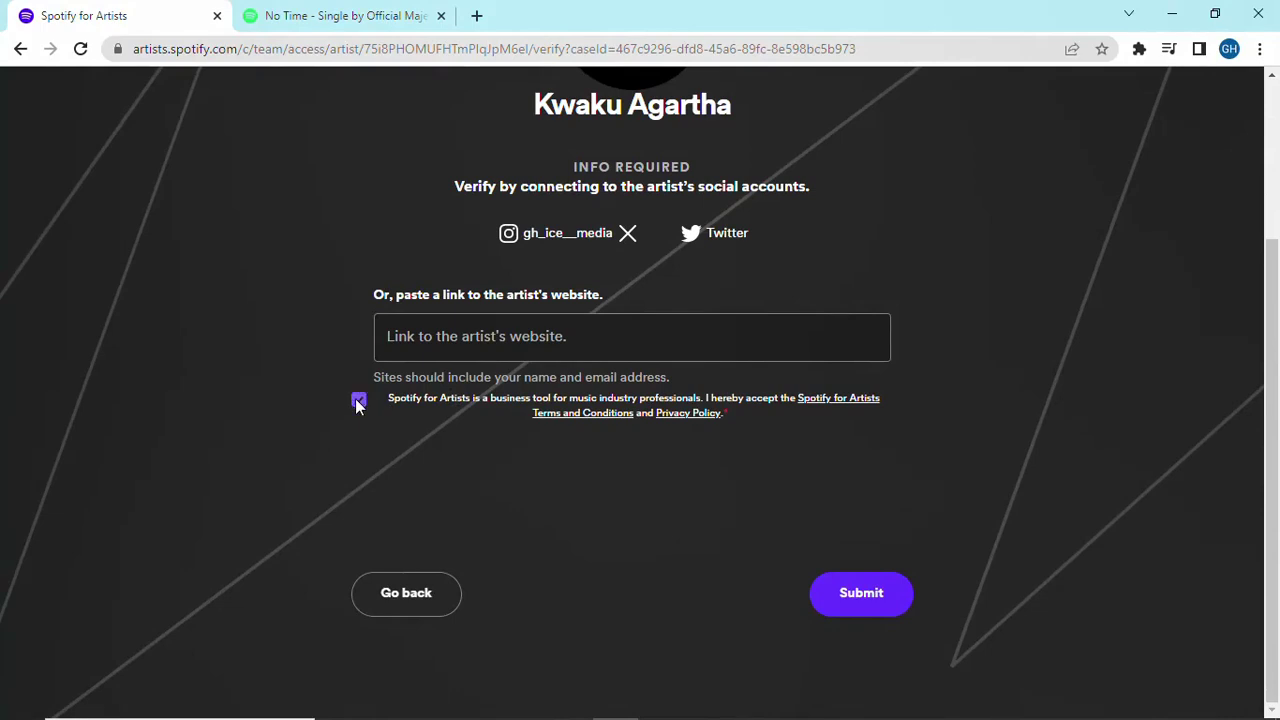
left_click(814, 598)
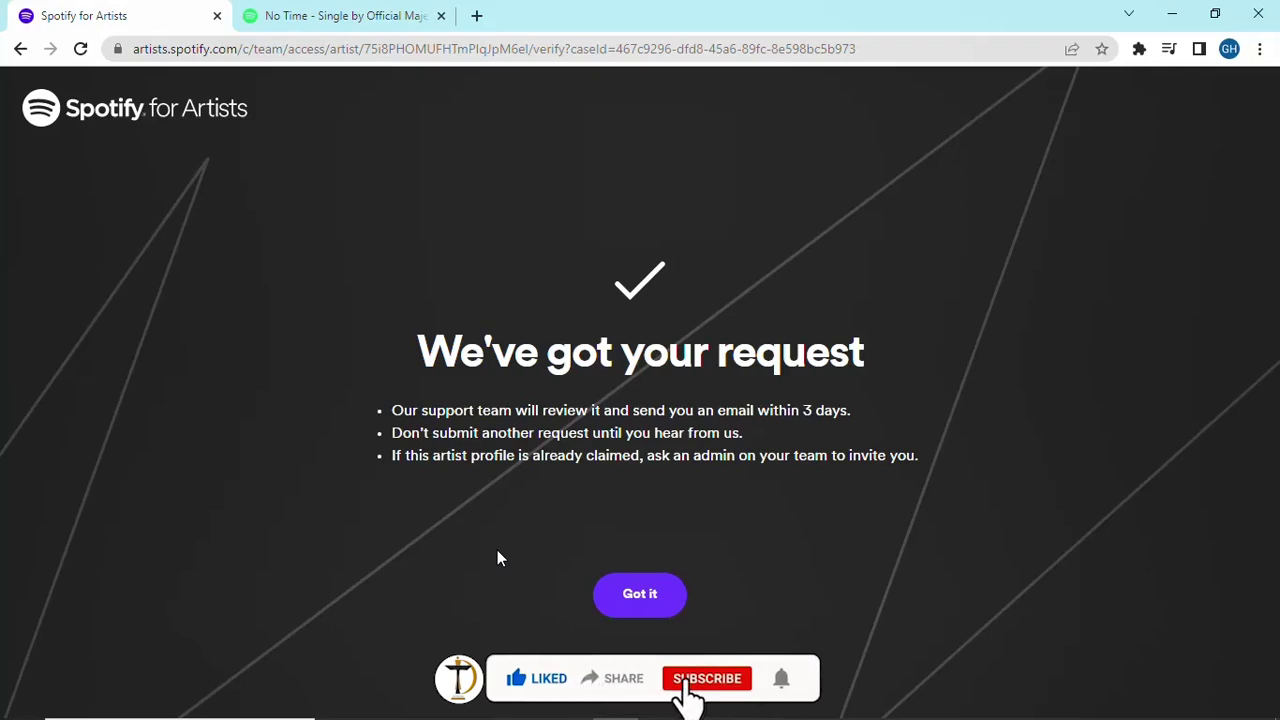
left_click(632, 600)
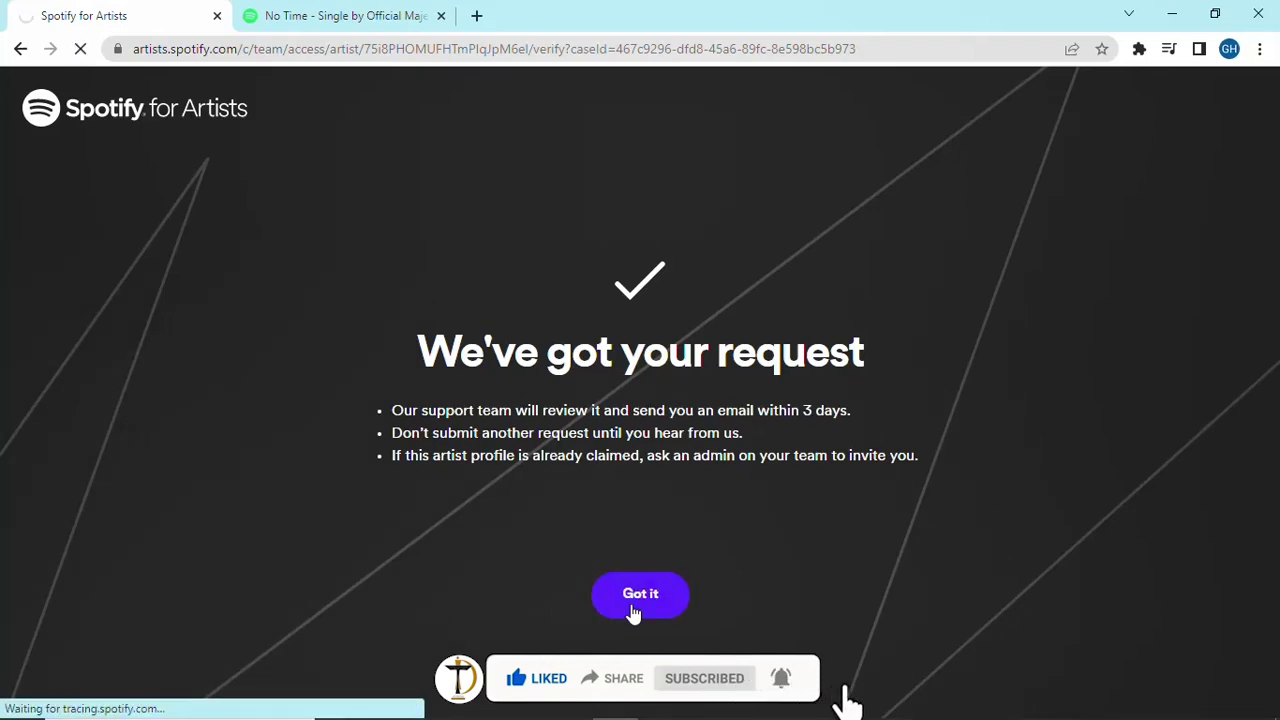